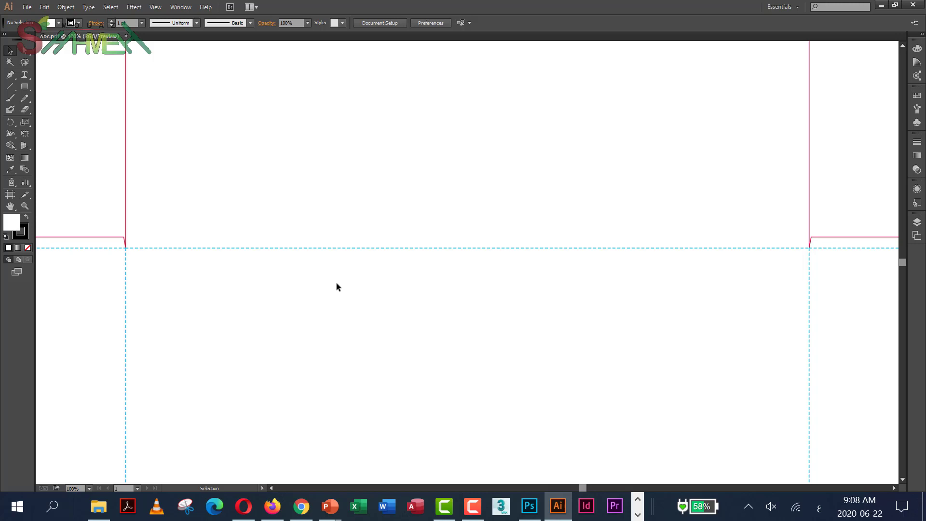
Step: Show the whole box template in the window, then switch to the PowerPoint presentation to view its slide
key(a)
key(ctrl+0)
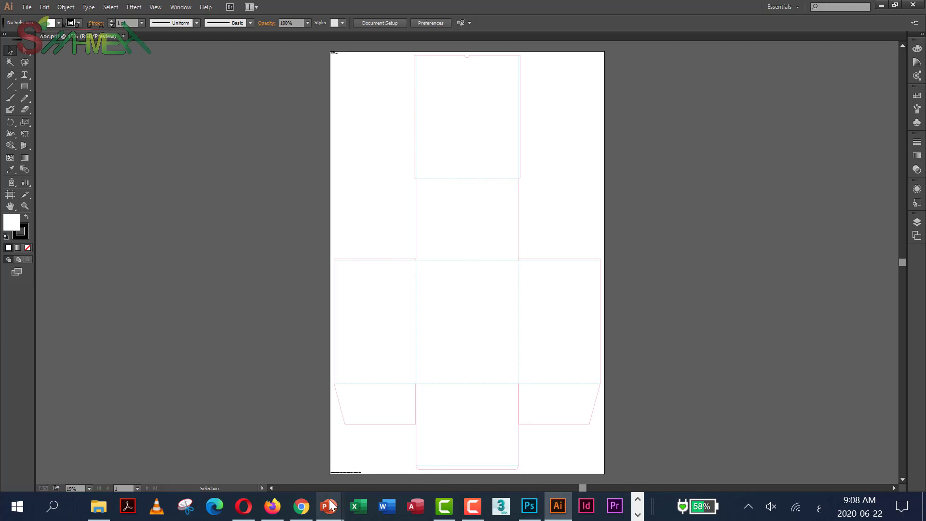
mouse_move(330, 505)
click(390, 463)
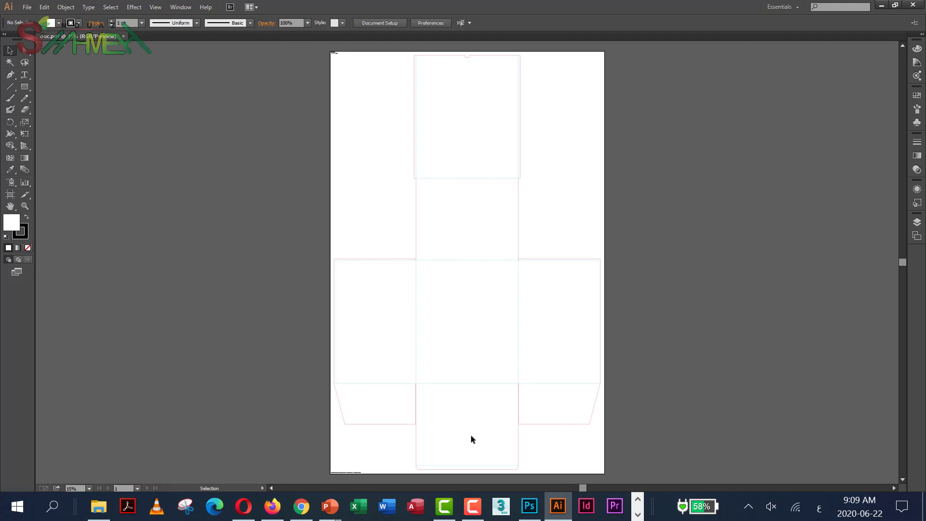
Step: Draw a rectangle about 339 by 179 mm inside the lower centre panel of the box template
click(26, 86)
drag(435, 408, 505, 445)
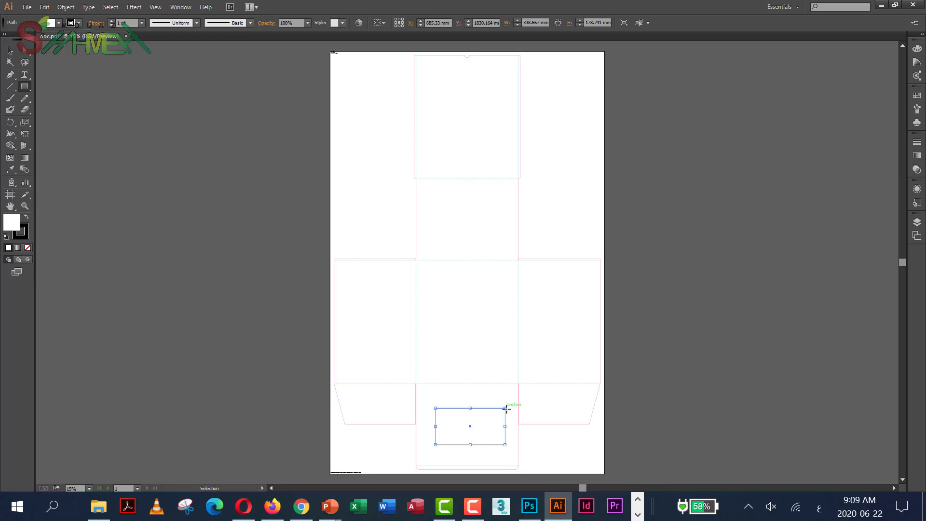
key(ctrl+equal)
key(ctrl+equal)
key(ctrl+equal)
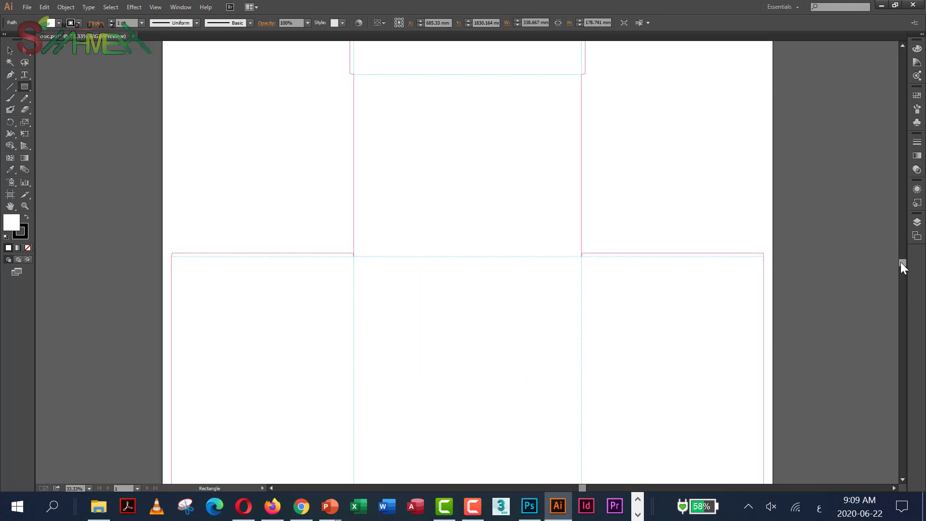
drag(902, 262, 906, 314)
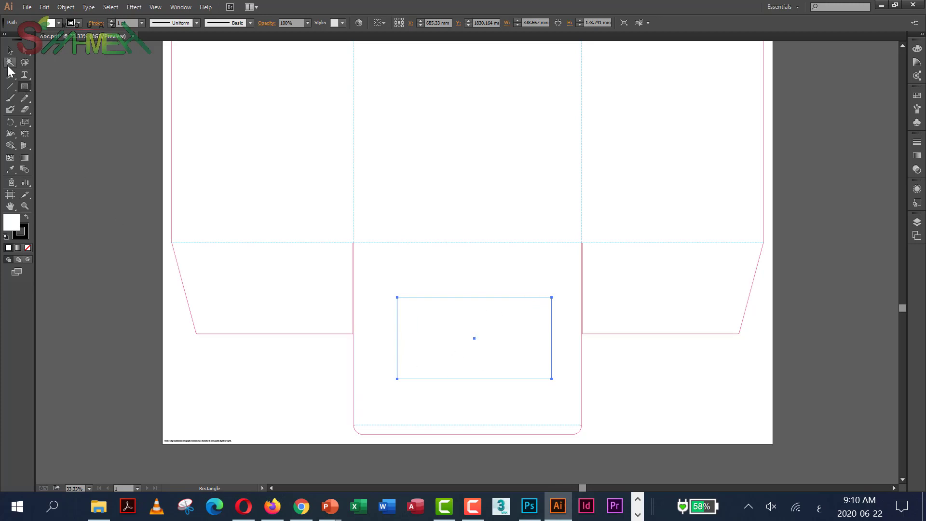
Step: Move the rectangle's upper-right anchor point about 20 mm inward along the top edge with Direct Selection
click(25, 50)
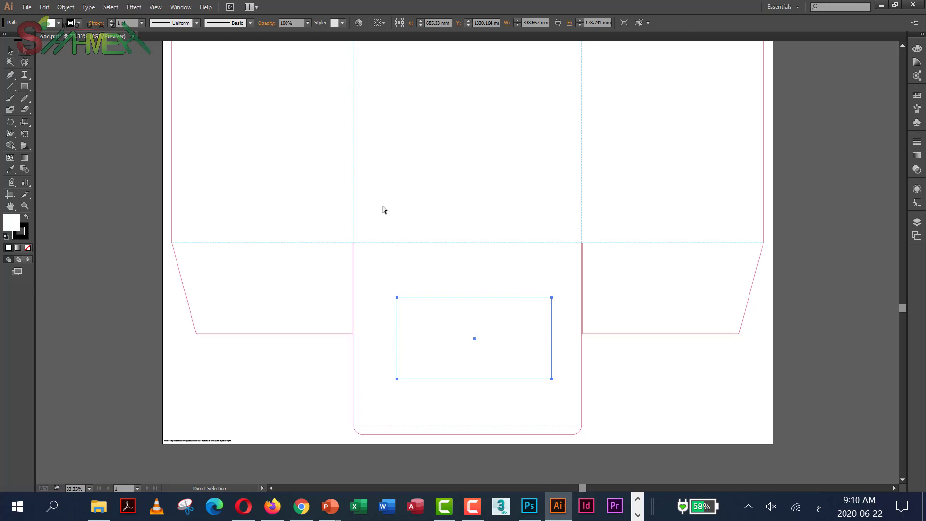
click(552, 298)
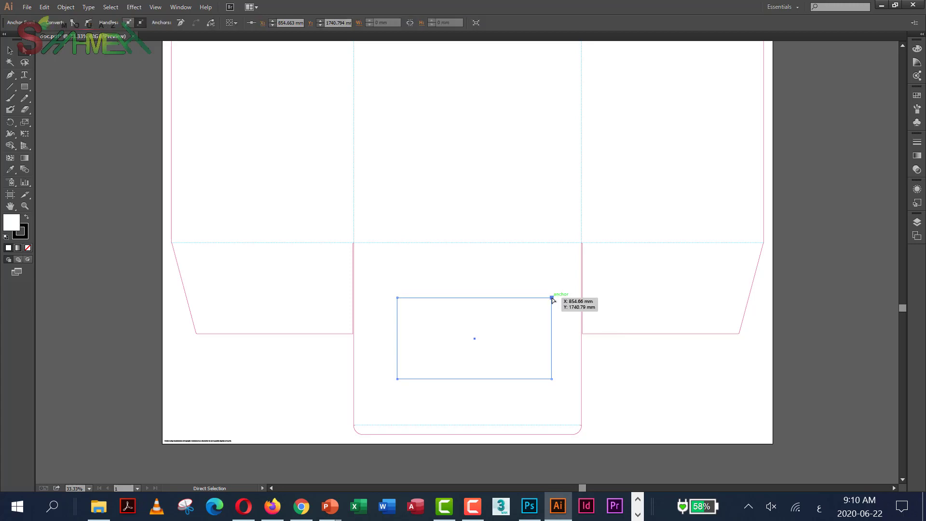
drag(552, 298, 540, 309)
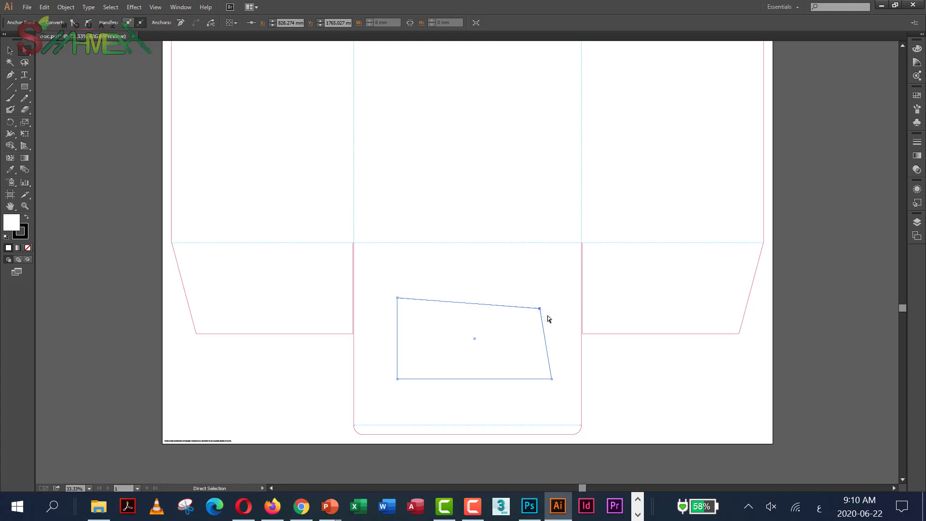
drag(539, 309, 543, 298)
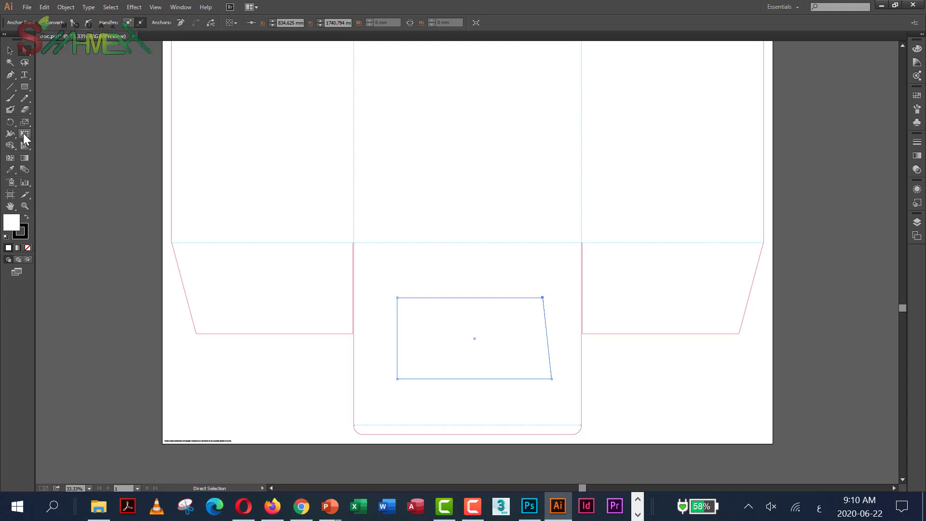
Step: Curve the shape's upper-right corner by pulling direction handles from its anchor with the Convert Anchor Point tool
click(11, 75)
drag(10, 76, 74, 109)
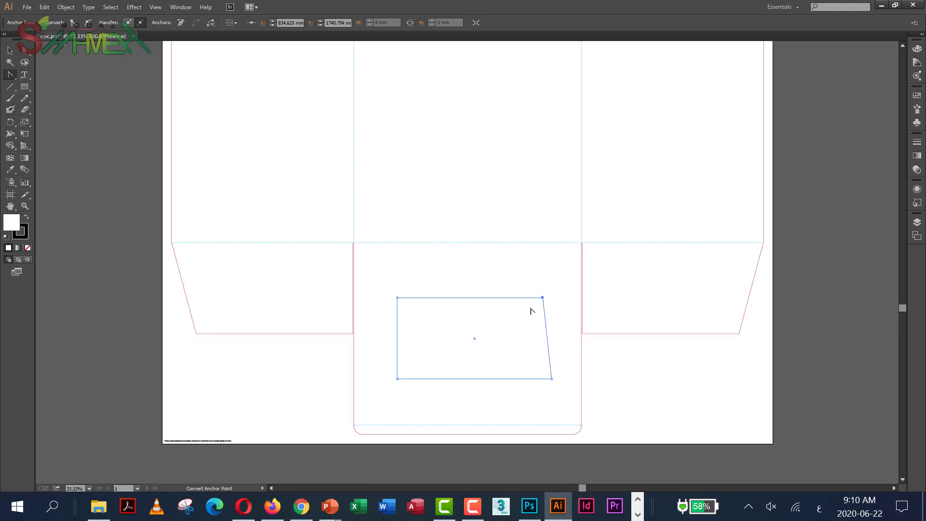
click(575, 312)
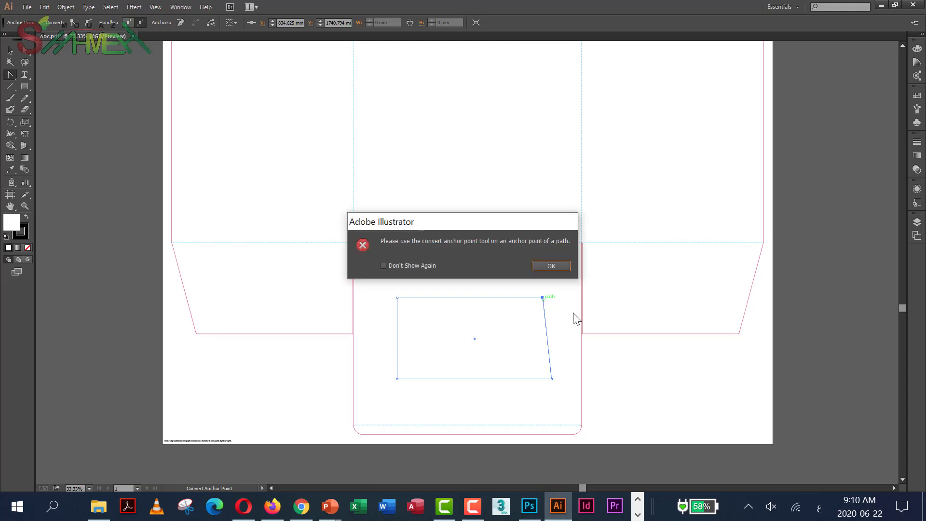
click(551, 266)
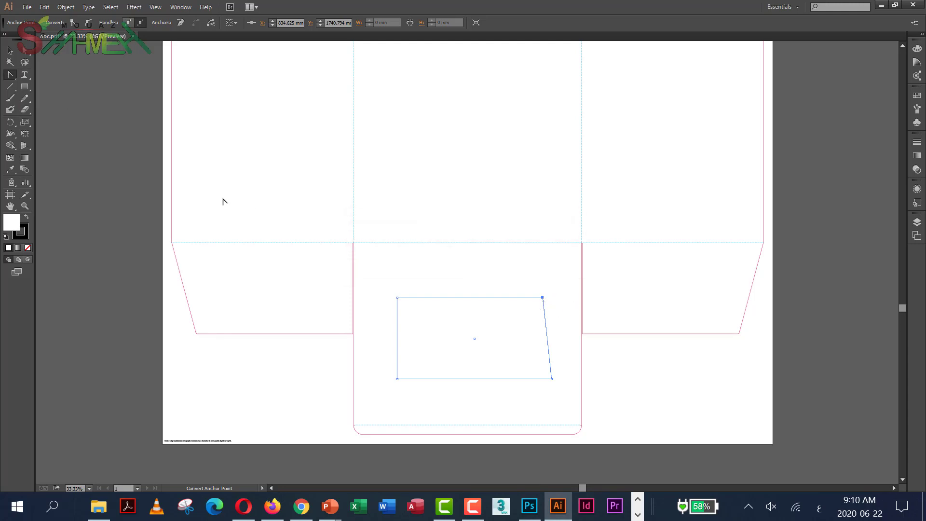
click(24, 50)
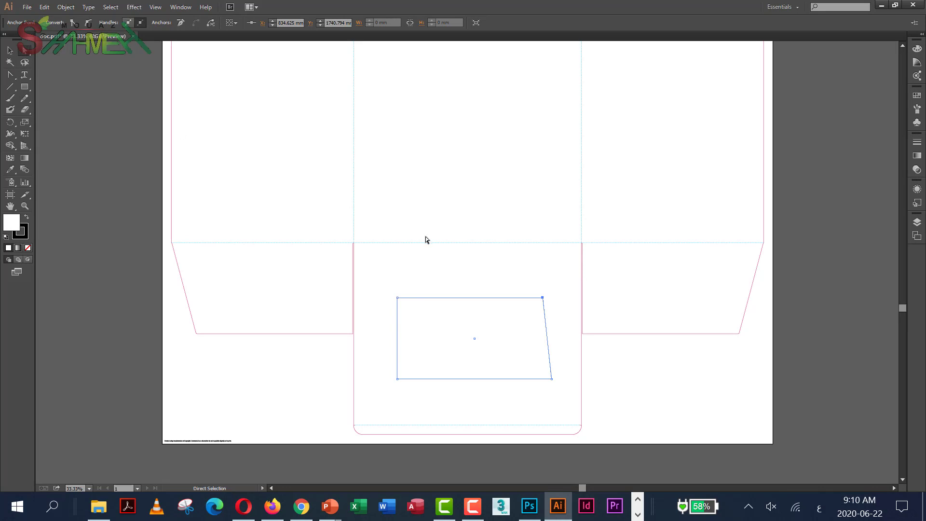
drag(525, 283, 558, 326)
click(9, 75)
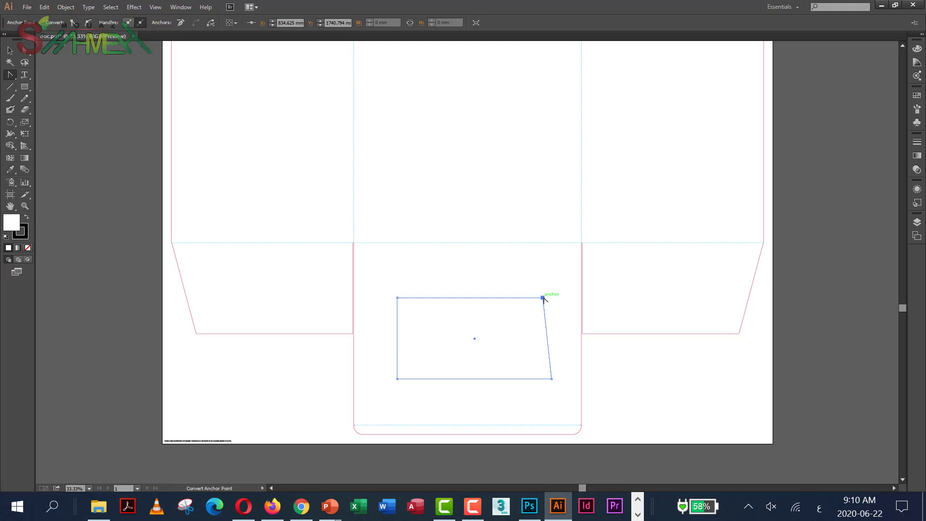
drag(543, 298, 581, 329)
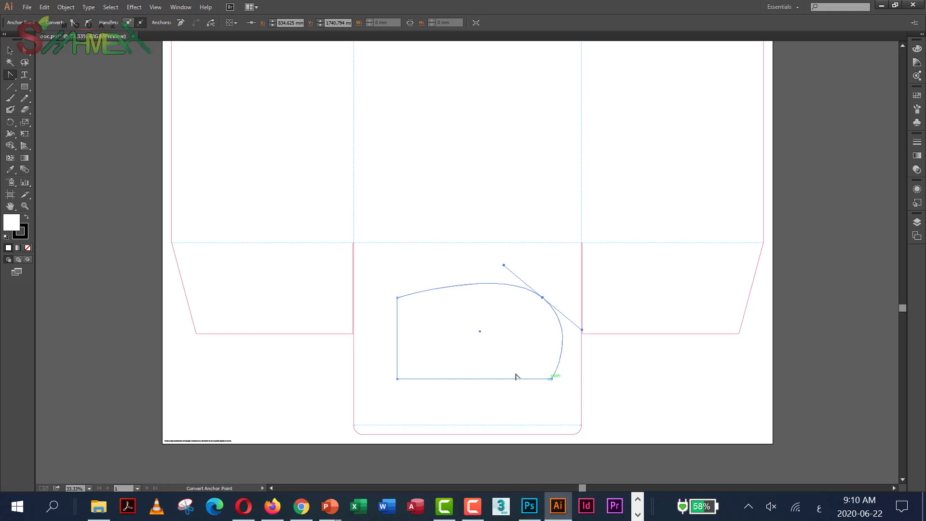
Step: Reshape the outline by moving its lower-right, upper-left and lower-left anchors inward, keeping the bottom edge horizontal
click(25, 50)
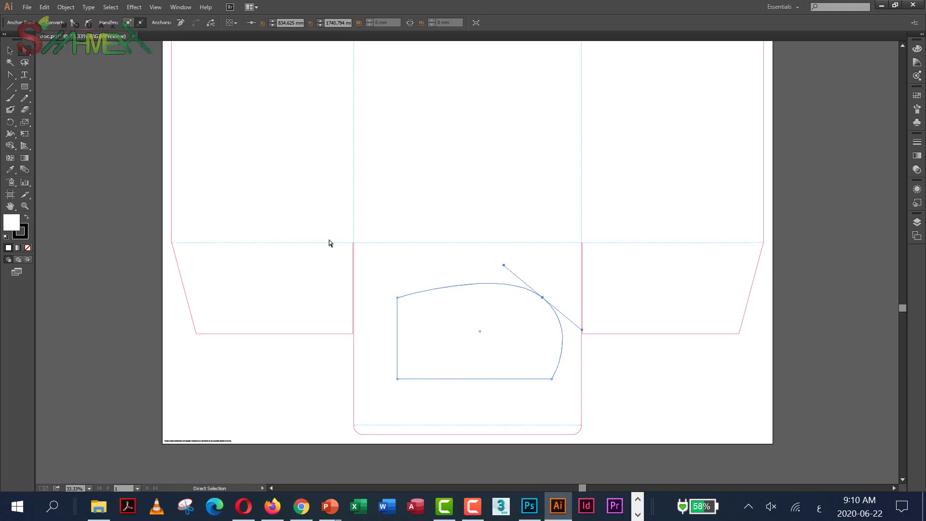
drag(552, 378, 522, 389)
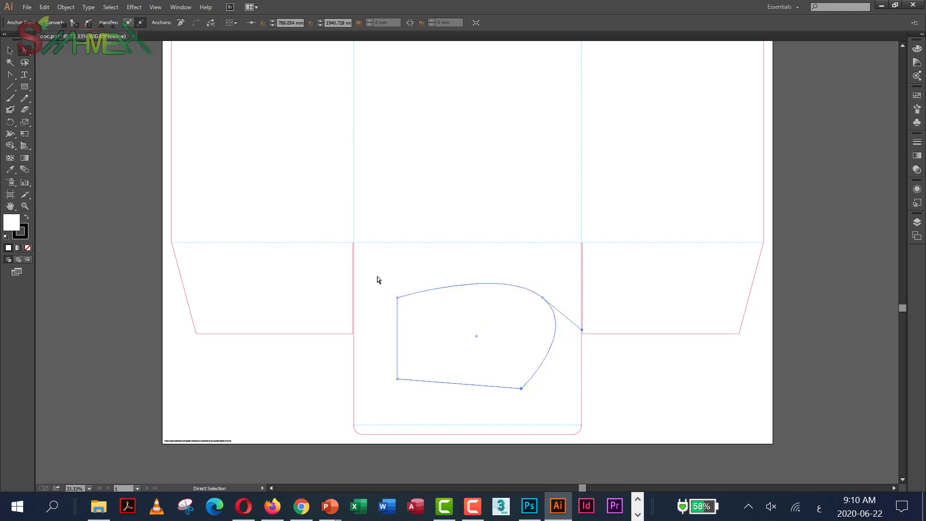
drag(398, 299, 419, 298)
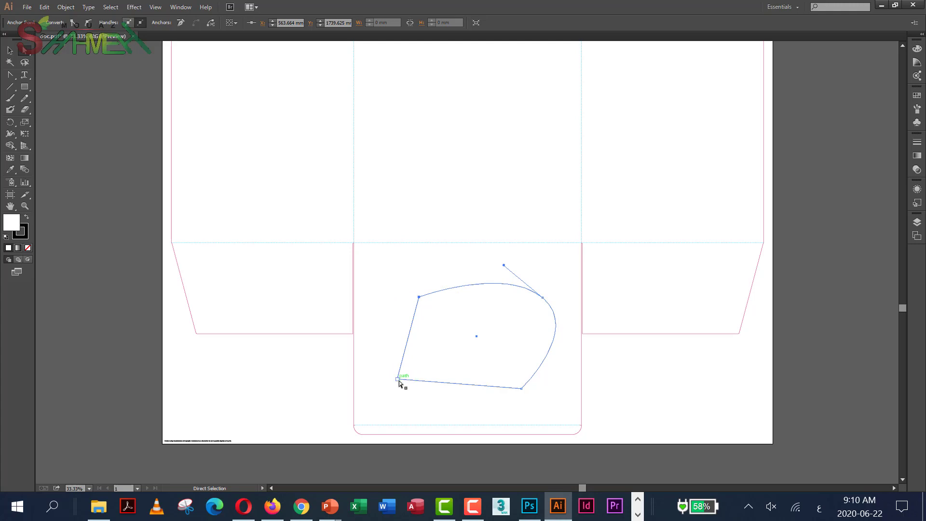
drag(398, 379, 406, 389)
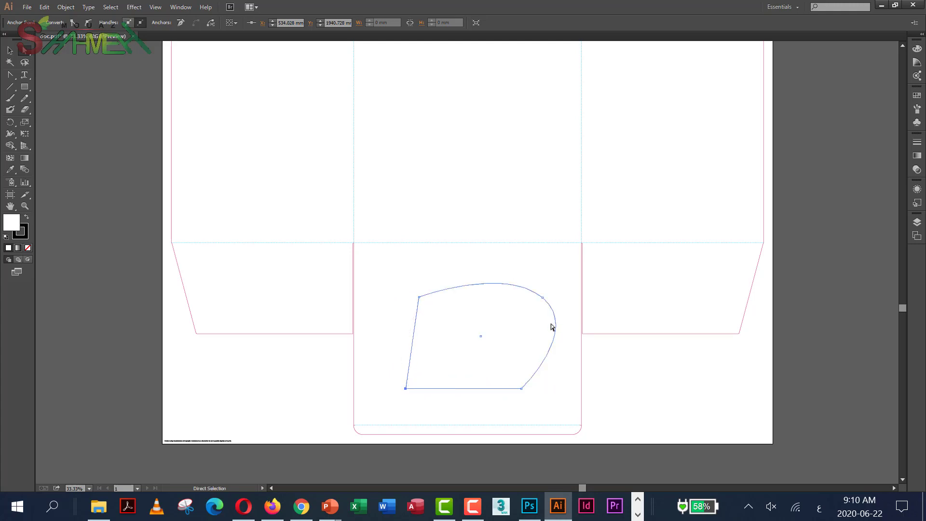
key(v)
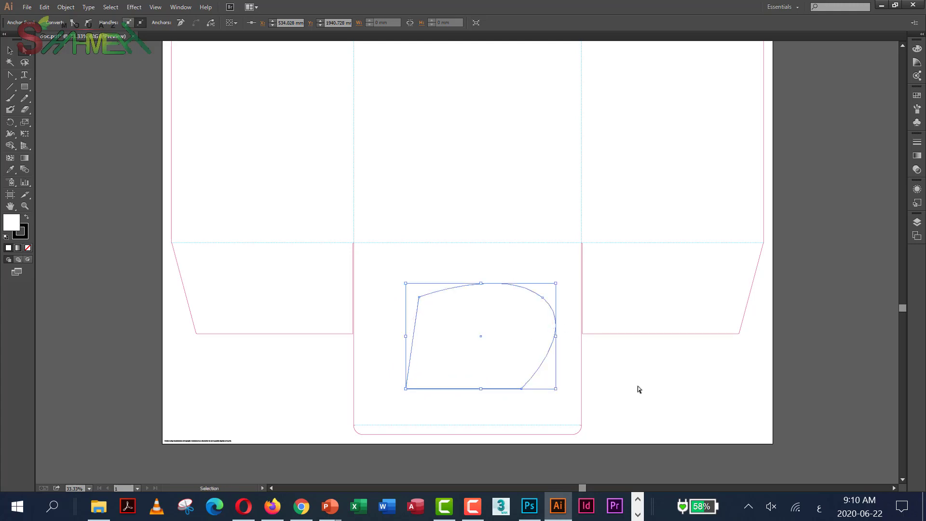
Step: Fit the artboard in view and switch to PowerPoint to view the Die Cut slide
key(ctrl+0)
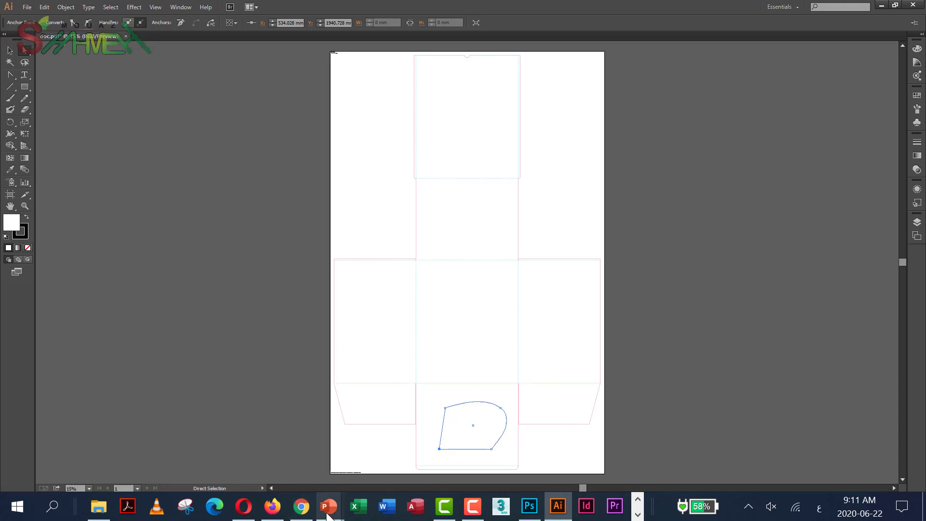
mouse_move(327, 517)
click(414, 436)
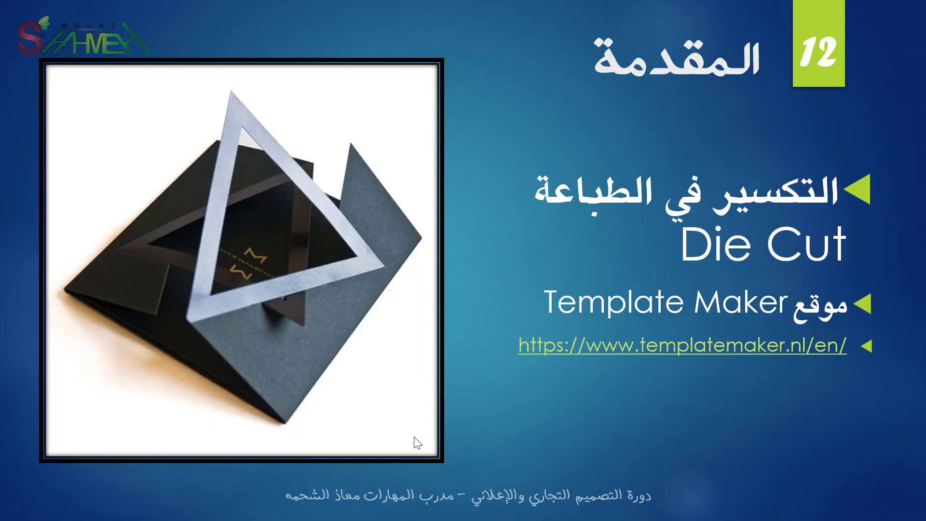
click(413, 436)
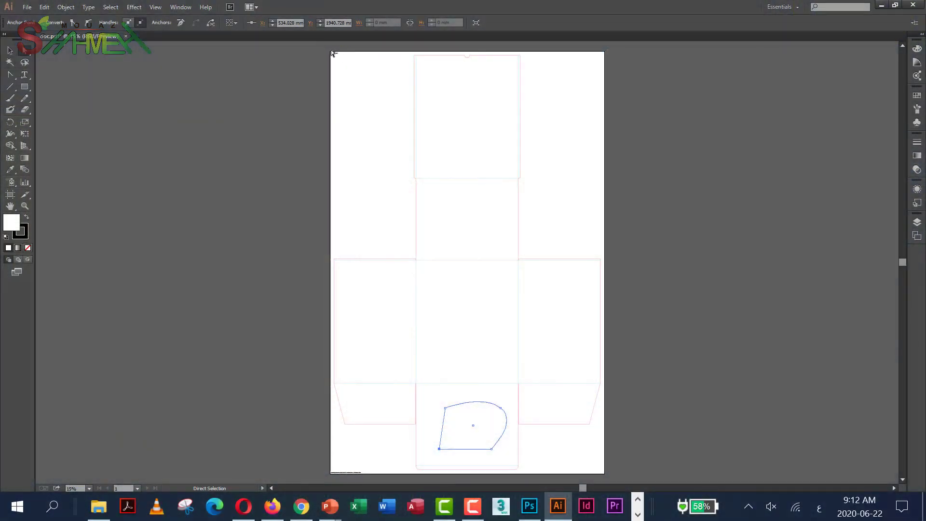
Step: Select all the artwork on the artboard, including the box template and the drawn shape, and delete it
drag(321, 46, 702, 476)
key(Delete)
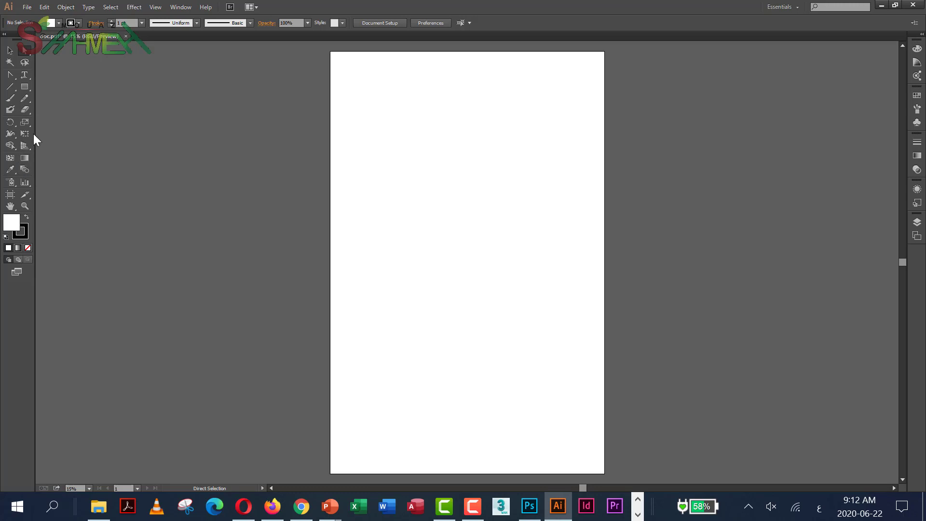
Step: Add a text line with the person's full name in 300 pt Times New Roman and place it on the artboard's upper half
click(27, 71)
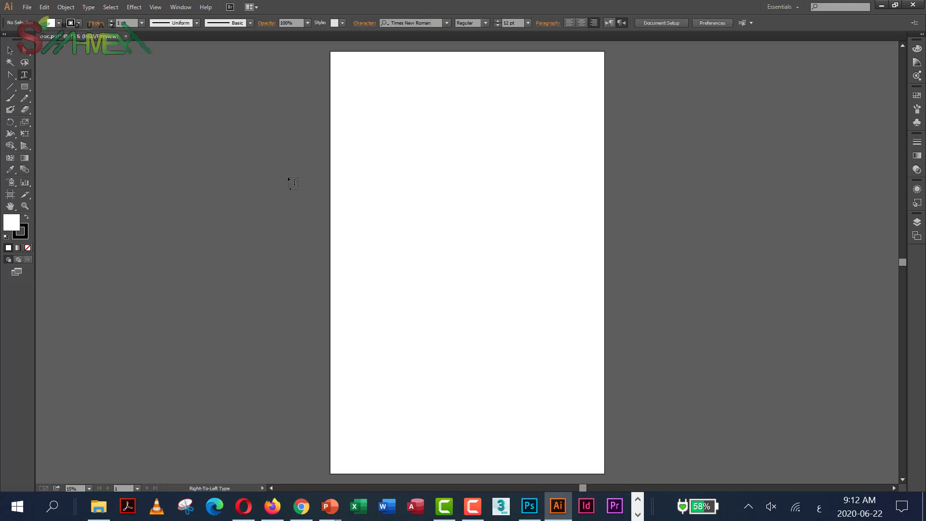
click(397, 169)
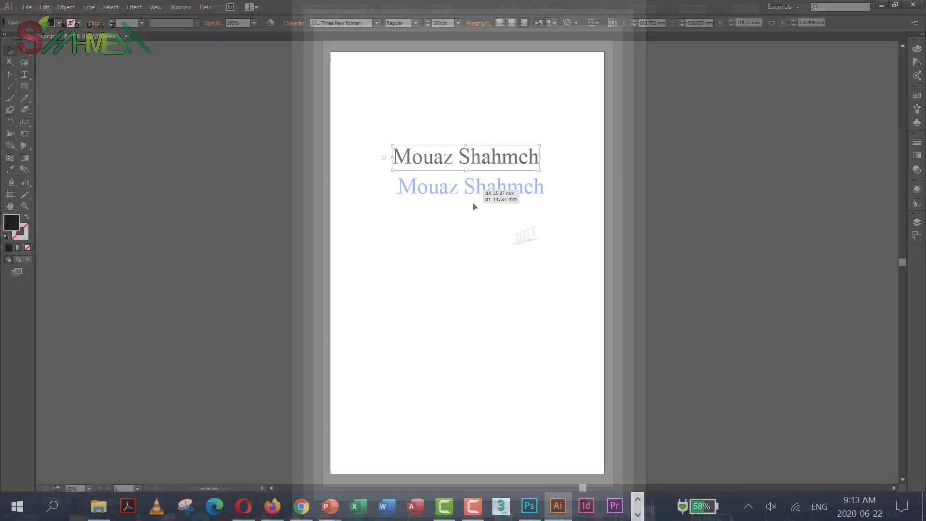
drag(475, 206, 472, 187)
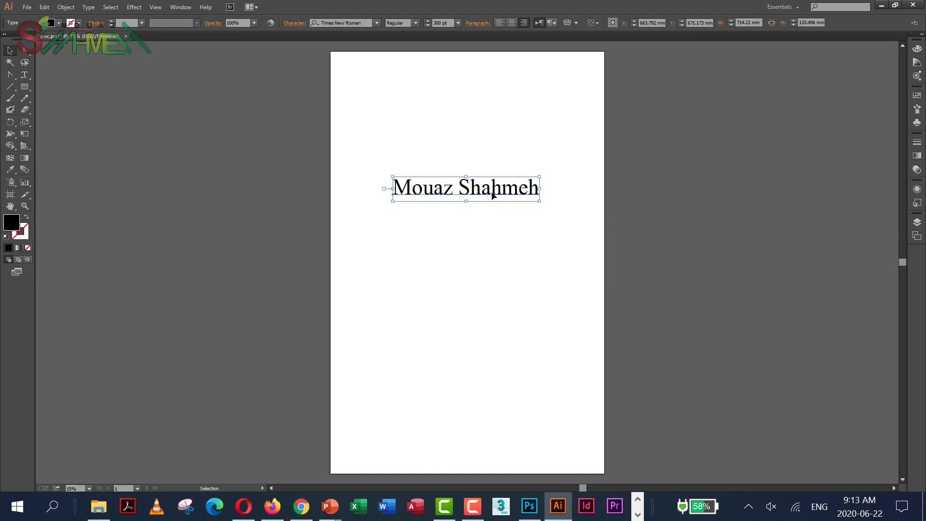
Step: Duplicate the name text line about 179 mm straight below the original
key(a)
key(v)
drag(491, 187, 488, 226)
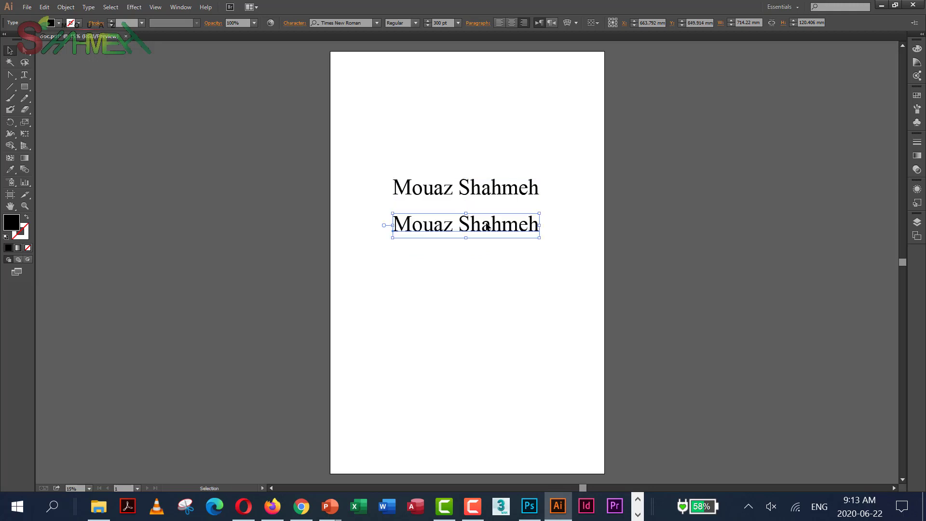
Step: Replace the duplicated line's text with "Graphic Design"
key(t)
double_click(475, 224)
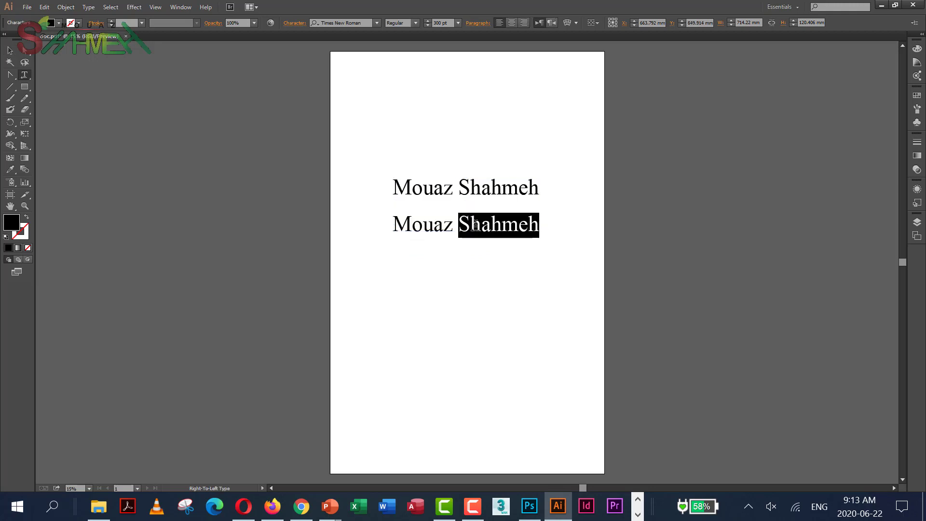
triple_click(475, 225)
text(G)
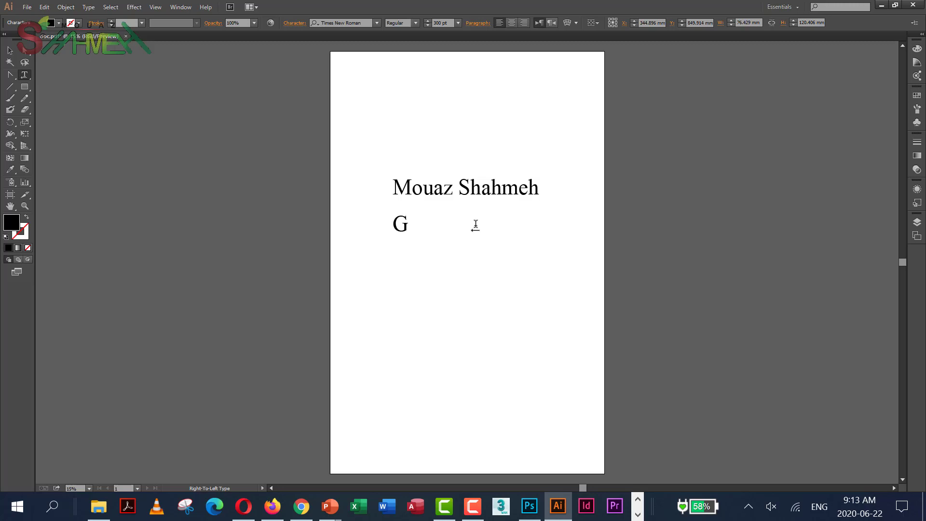
text(raphic Des)
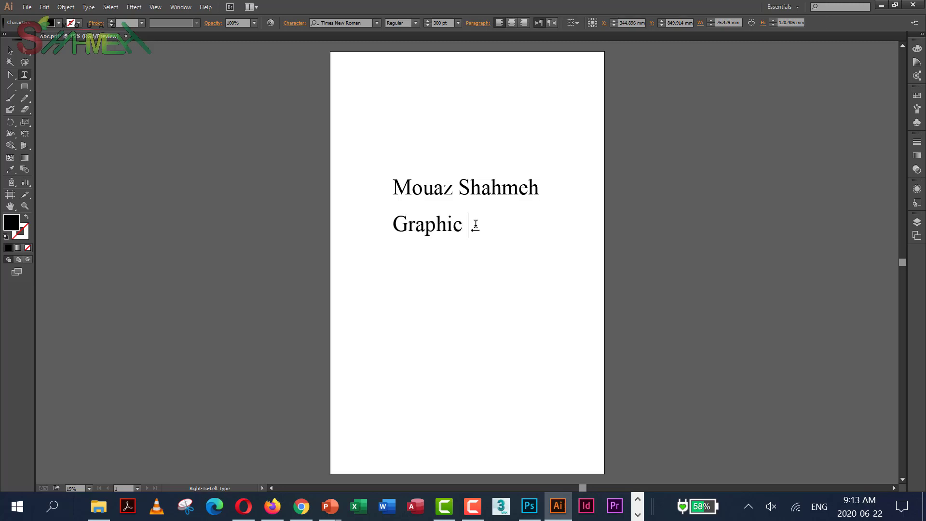
text(ign)
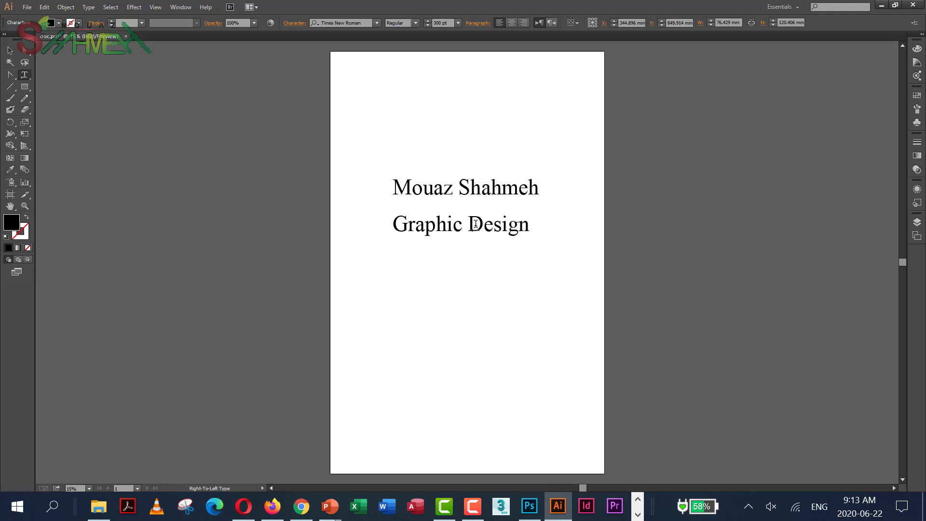
Step: Move the "Graphic Design" line about 19 mm further down, and select the name line above it
click(10, 50)
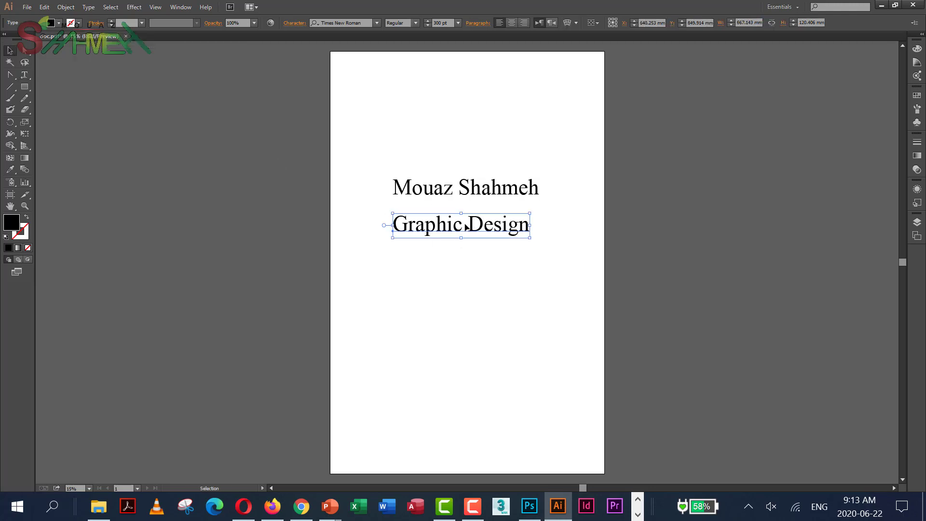
drag(459, 226, 472, 231)
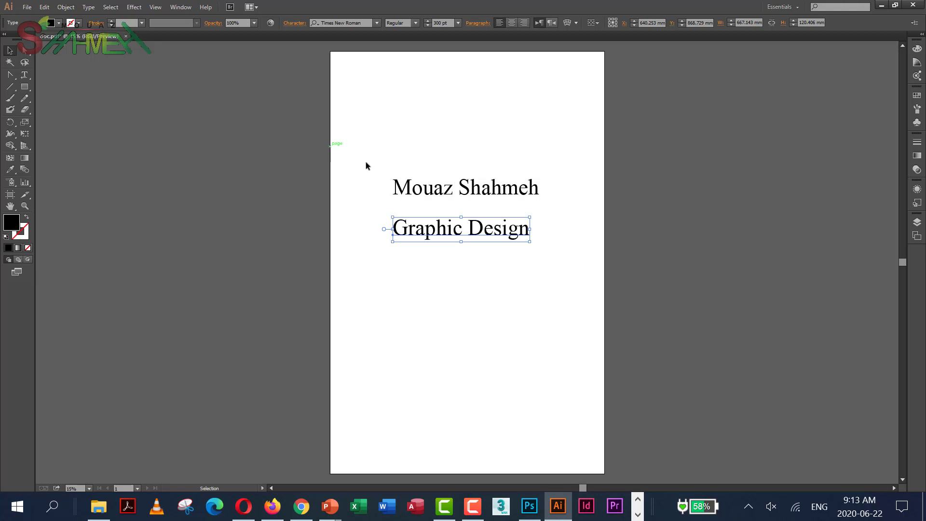
click(462, 194)
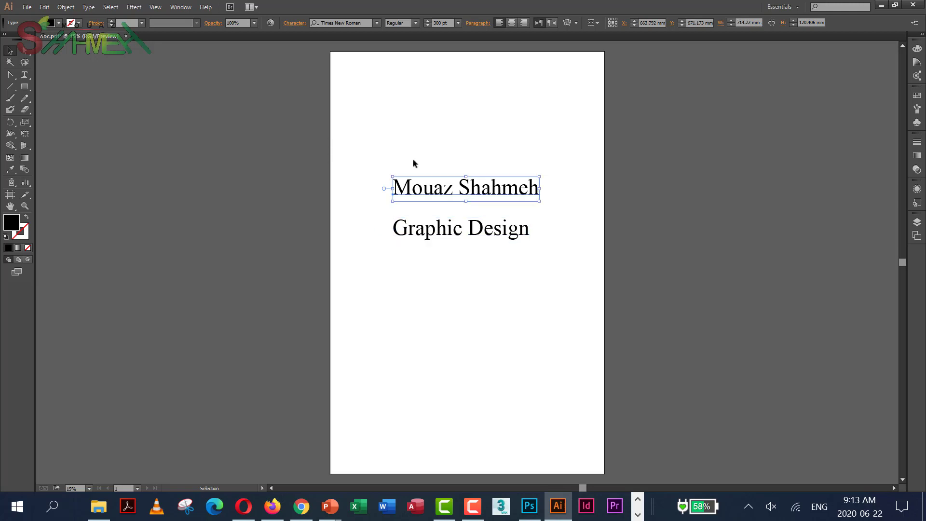
Step: Fill the name text line with the red colour E01919
double_click(15, 220)
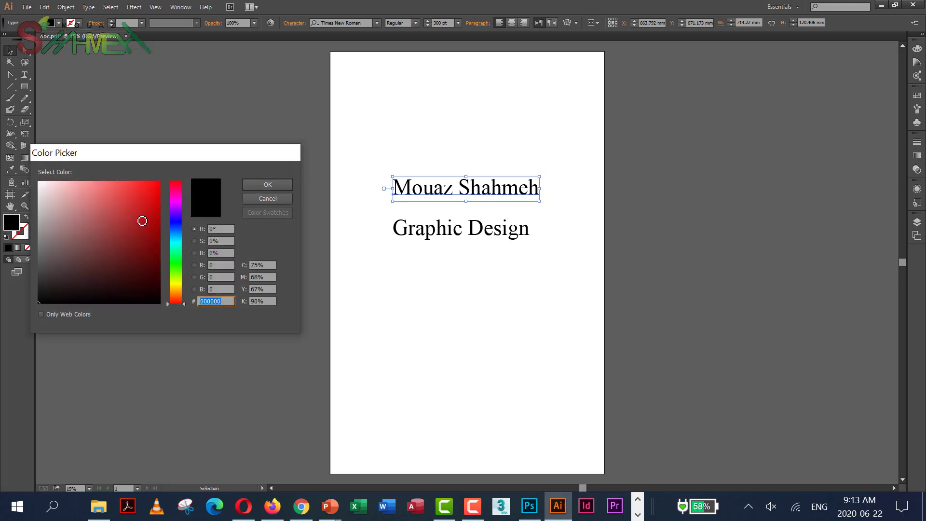
drag(142, 219, 147, 195)
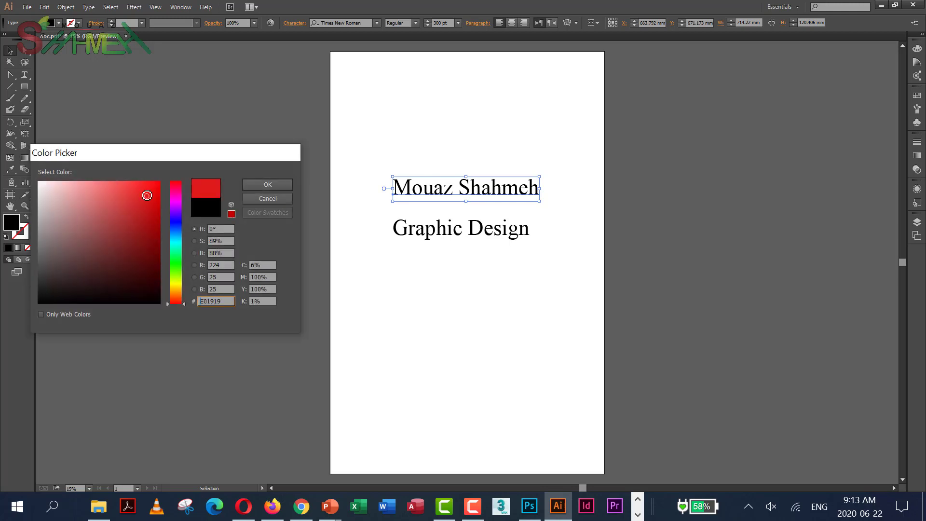
click(259, 184)
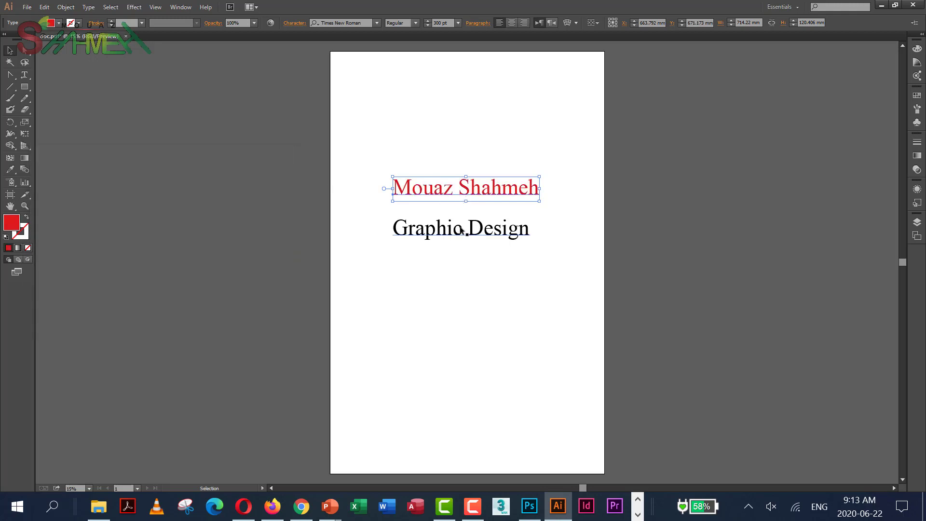
Step: Move the "Graphic Design" line closer beneath the name and centre it roughly, and select both lines together followed by the lower line alone
mouse_move(461, 231)
mouse_down()
mouse_move(461, 217)
mouse_move(472, 224)
mouse_up()
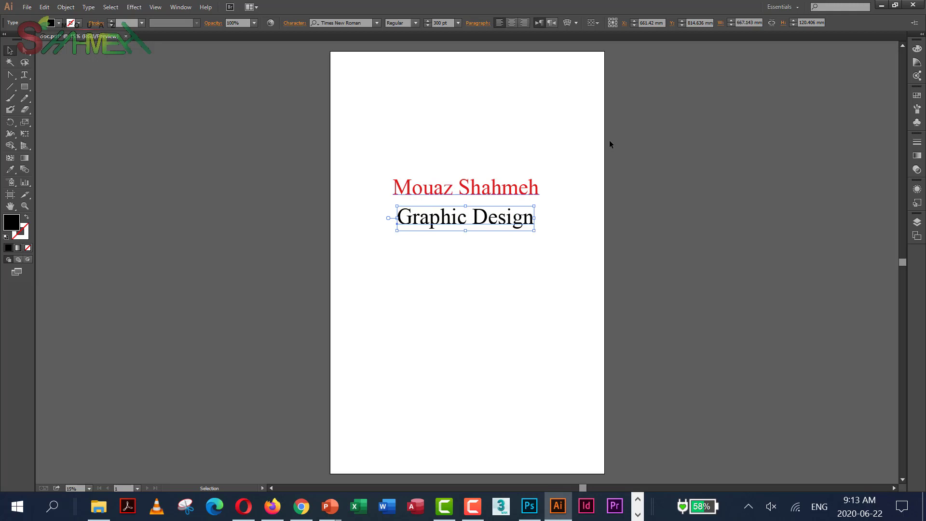
click(568, 133)
drag(557, 159, 371, 248)
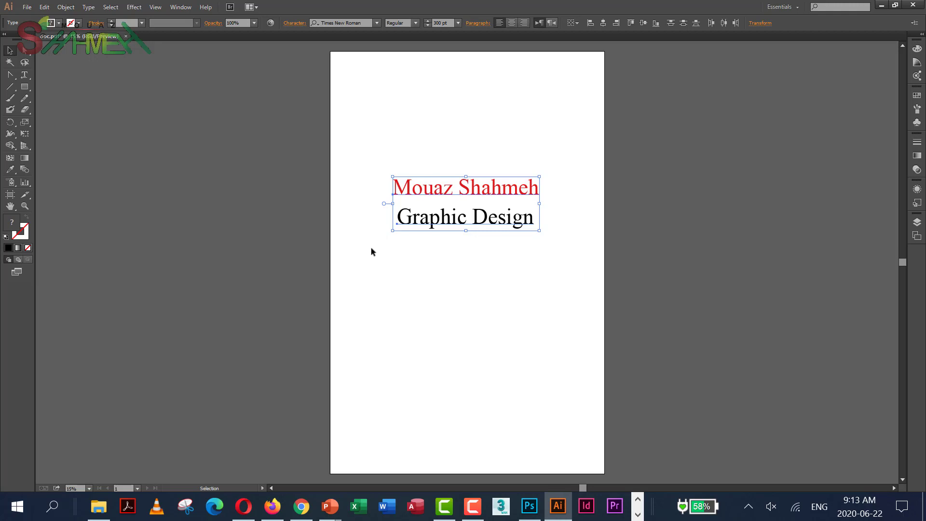
click(530, 254)
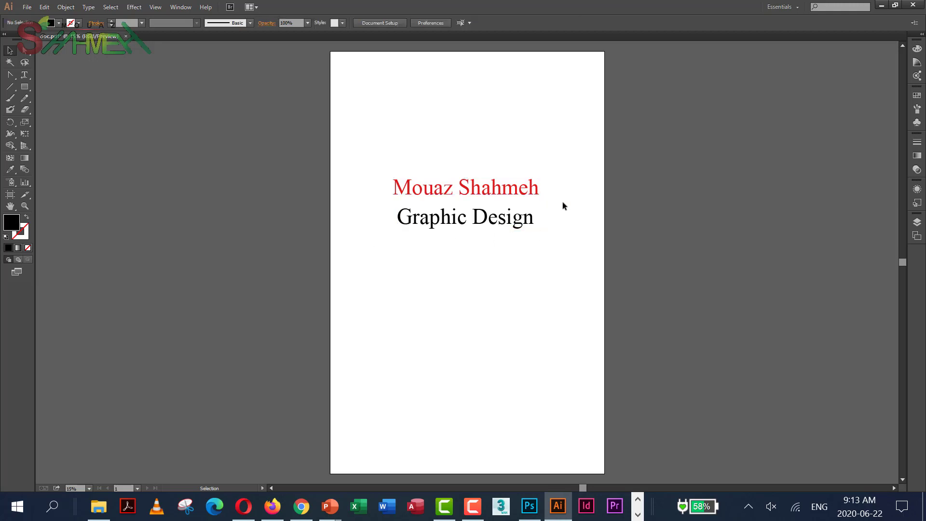
drag(562, 201, 374, 289)
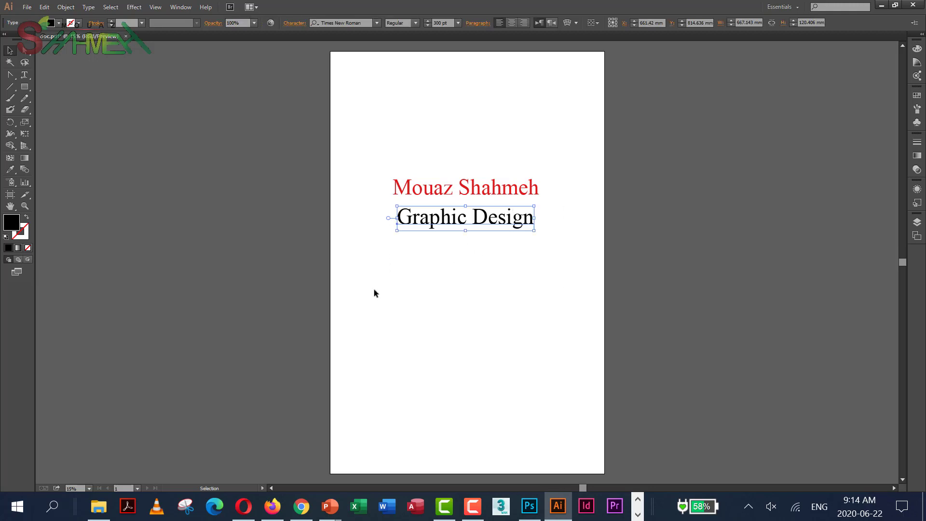
Step: Delete the red name line from the artboard
click(448, 189)
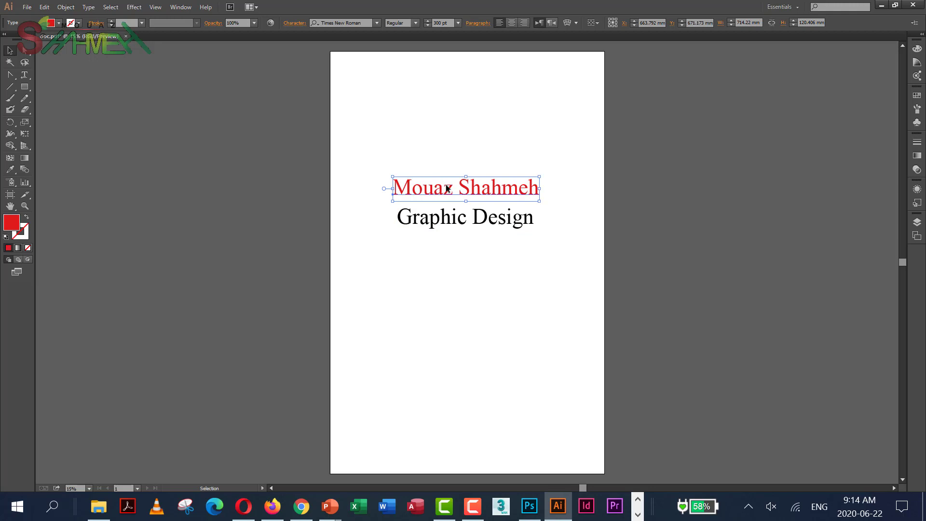
key(Delete)
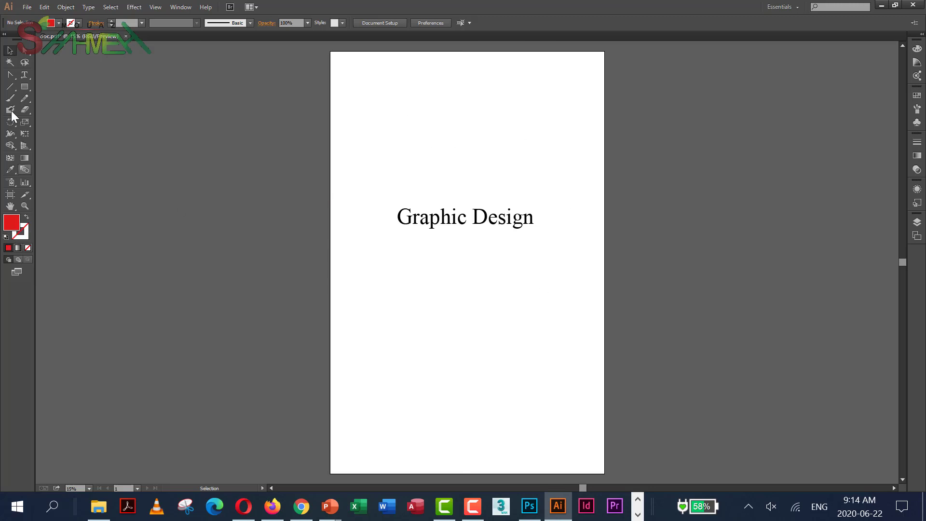
Step: Draw a rectangle about 1496 by 2100 mm covering the whole artboard and fill it with violet-blue
click(24, 87)
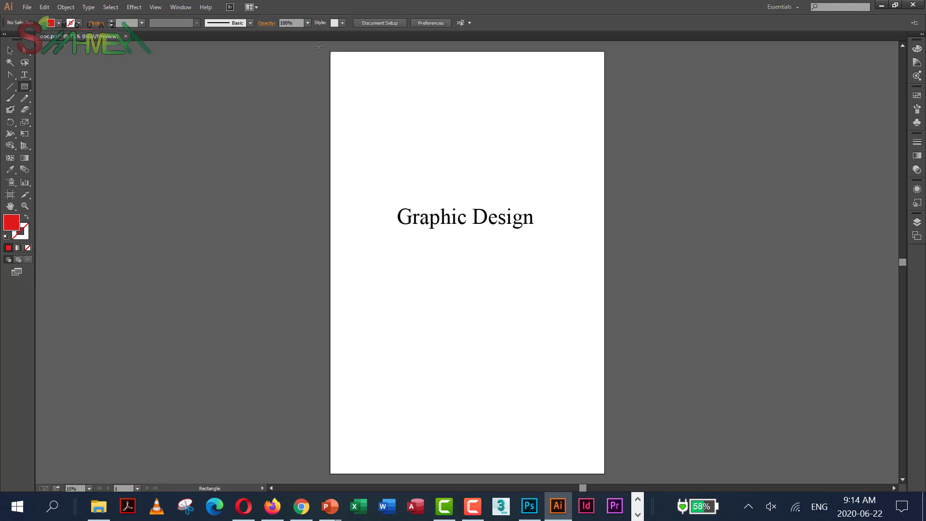
drag(318, 47, 625, 478)
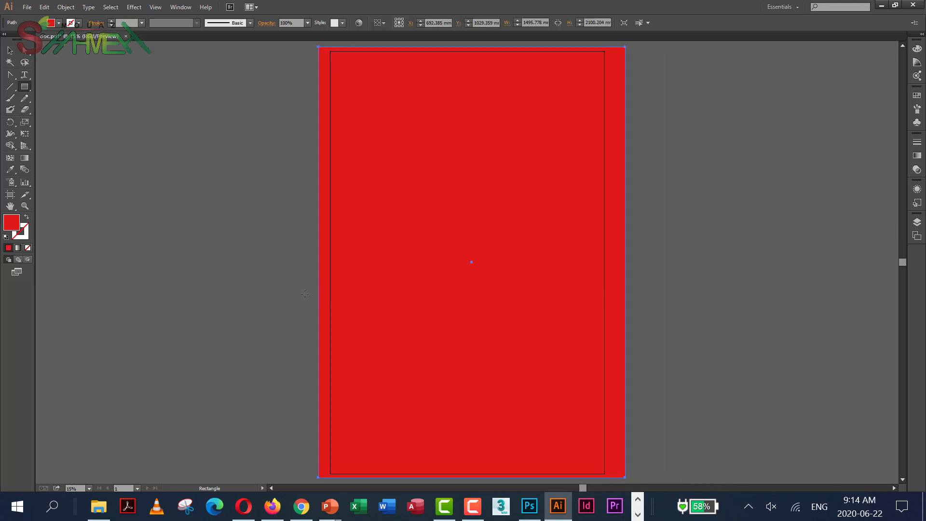
double_click(15, 225)
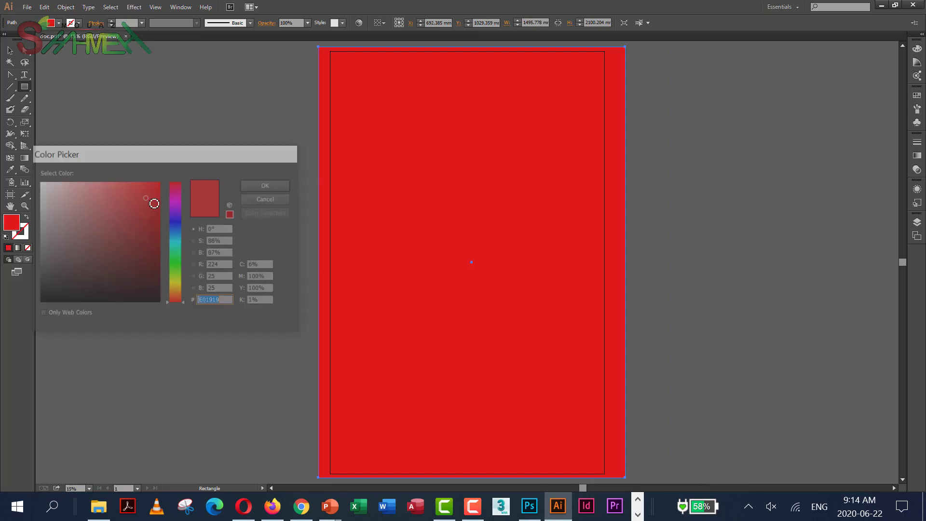
click(179, 218)
click(256, 188)
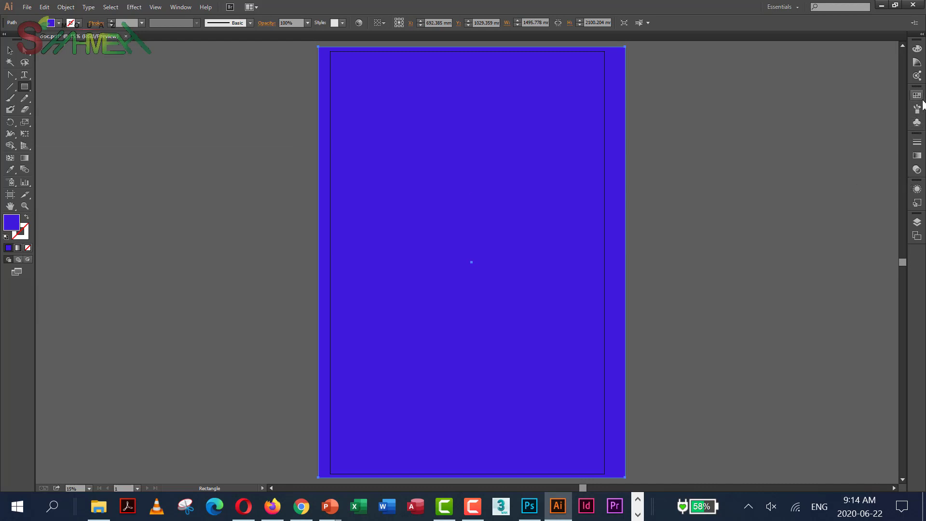
Step: Restack the violet-blue rectangle beneath the "Graphic Design" text within Layer 1
click(919, 224)
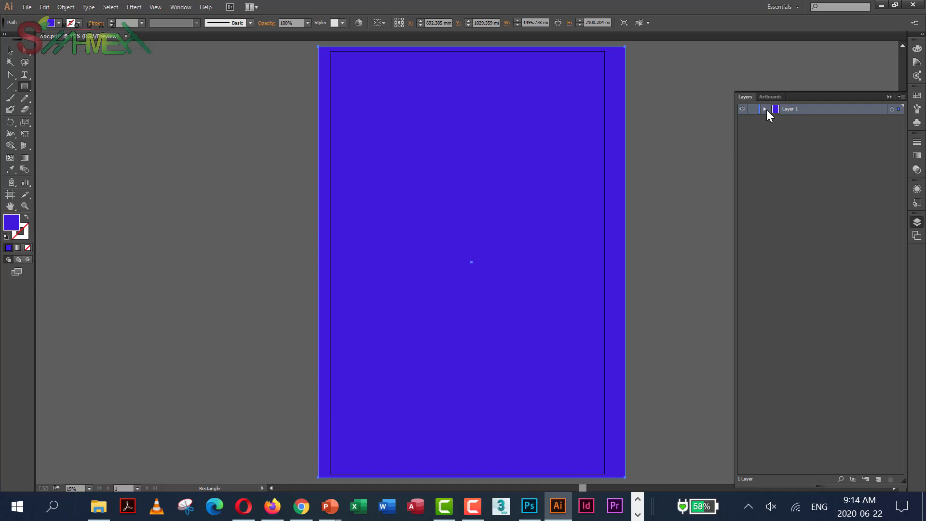
click(765, 109)
drag(808, 119, 816, 152)
drag(806, 120, 808, 129)
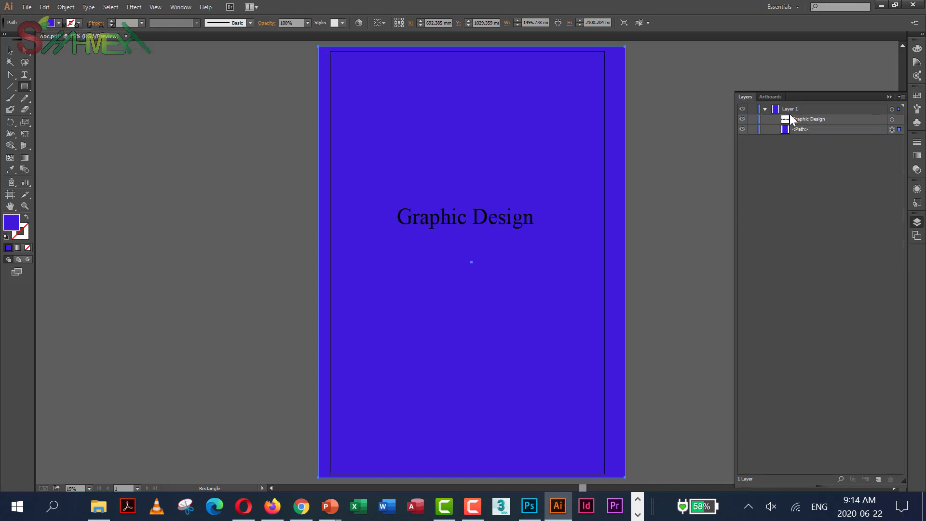
click(795, 120)
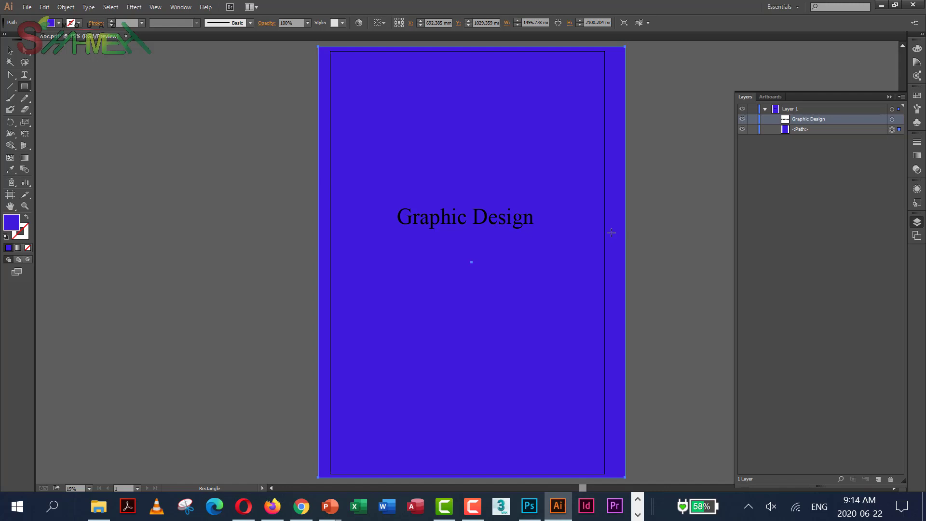
Step: Undo the rectangle's restacking, recolouring and drawing, the name line's deletion, and the last move of the "Graphic Design" line
key(ctrl+z)
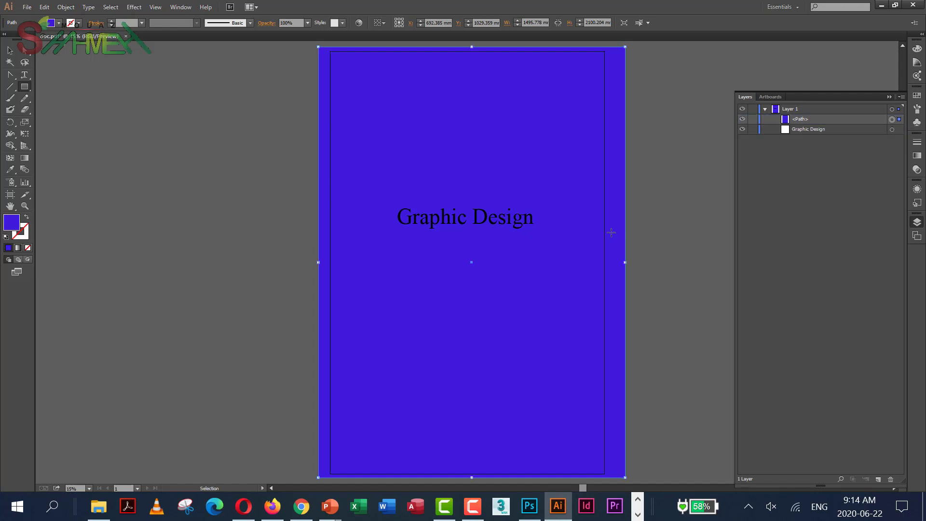
key(ctrl+z)
key(ctrl+z)
key(ctrl+z)
key(ctrl+z)
key(ctrl+z)
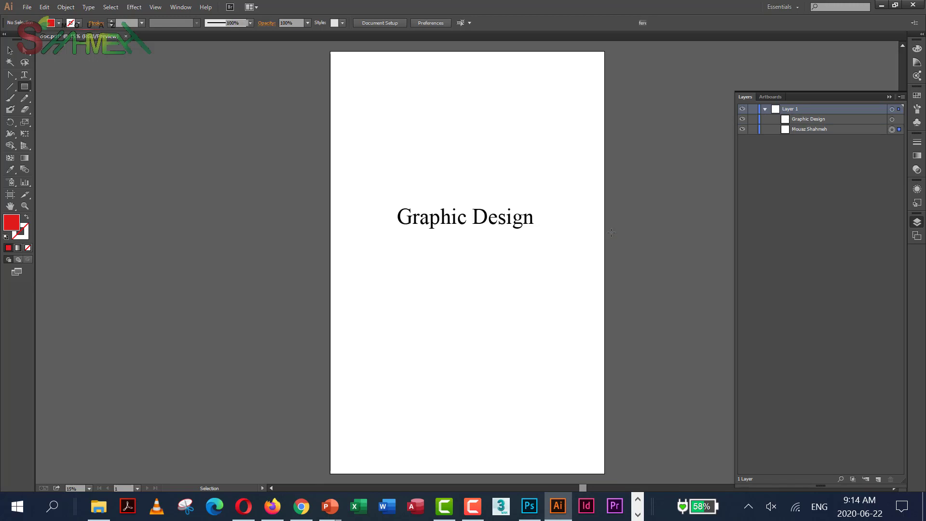
key(ctrl+z)
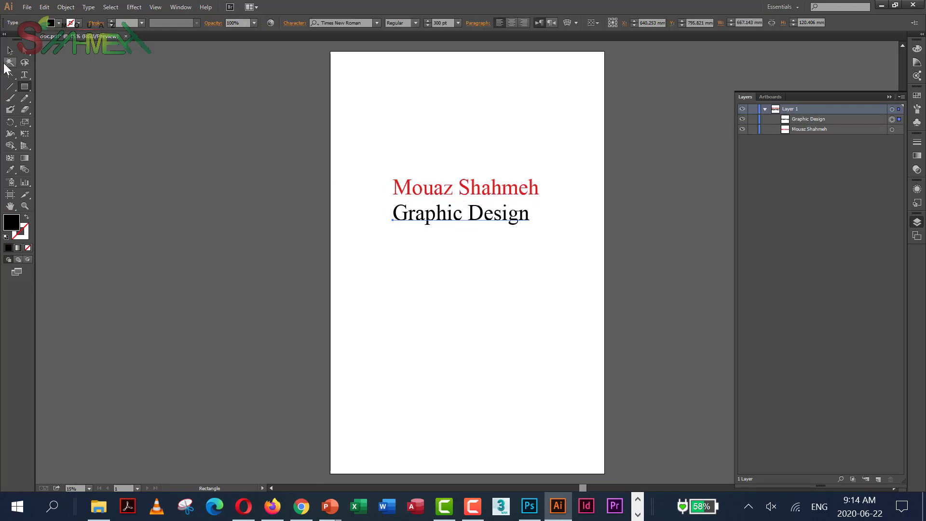
Step: Move the "Graphic Design" line about 40 mm down and 14 mm to the right beneath the name line
click(10, 50)
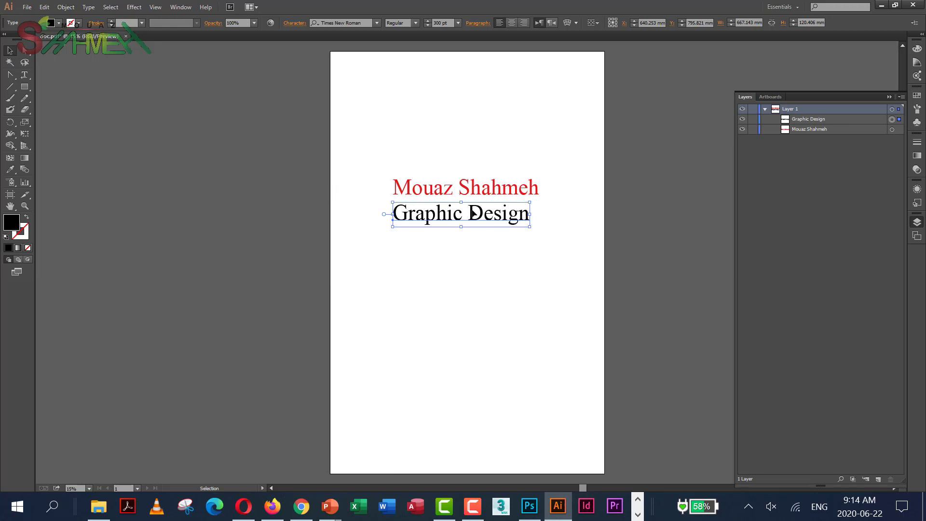
drag(473, 213, 477, 221)
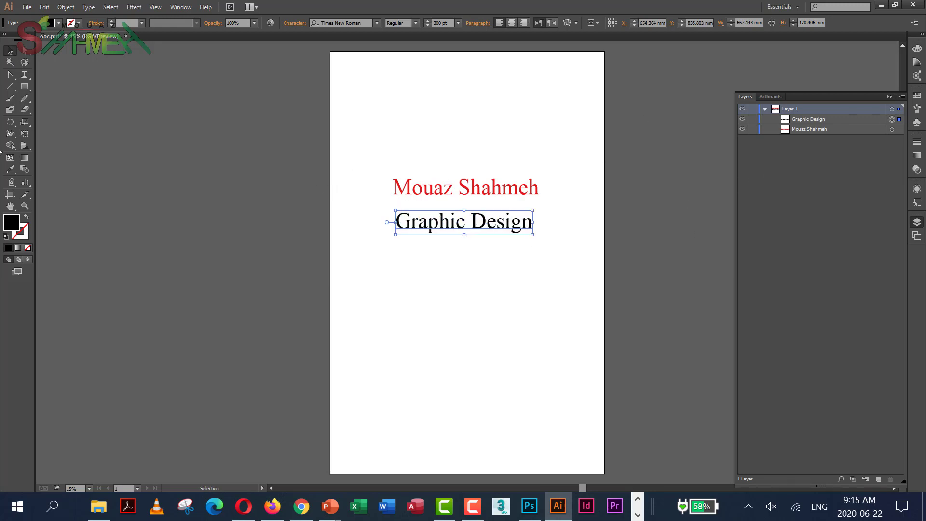
Step: Draw a background rectangle about 1411 by 2112 mm over the artboard and fill it with dark blue (H 217°, S 84%, B 48%)
click(24, 87)
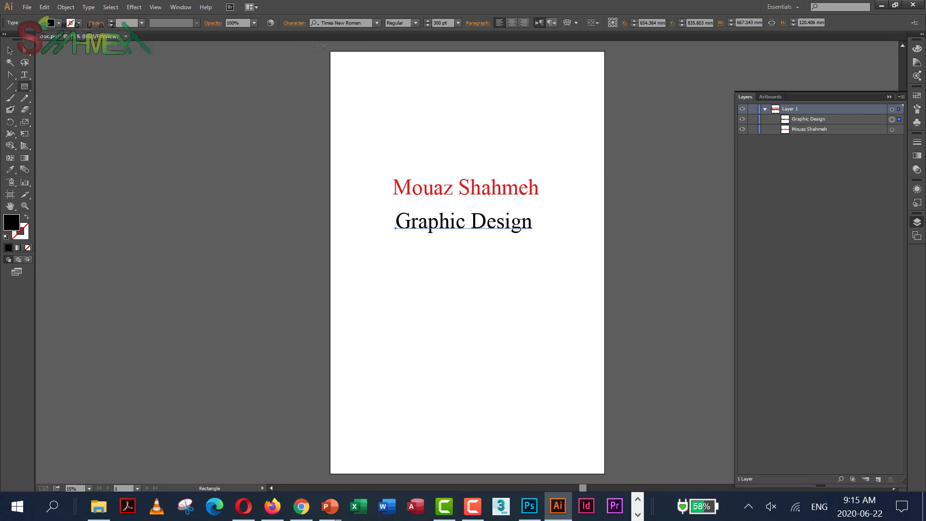
drag(323, 45, 614, 455)
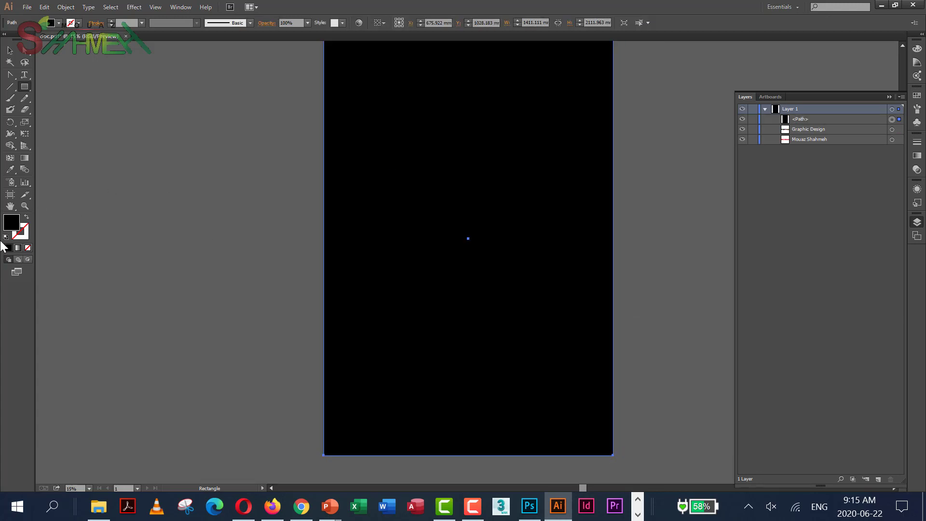
double_click(11, 228)
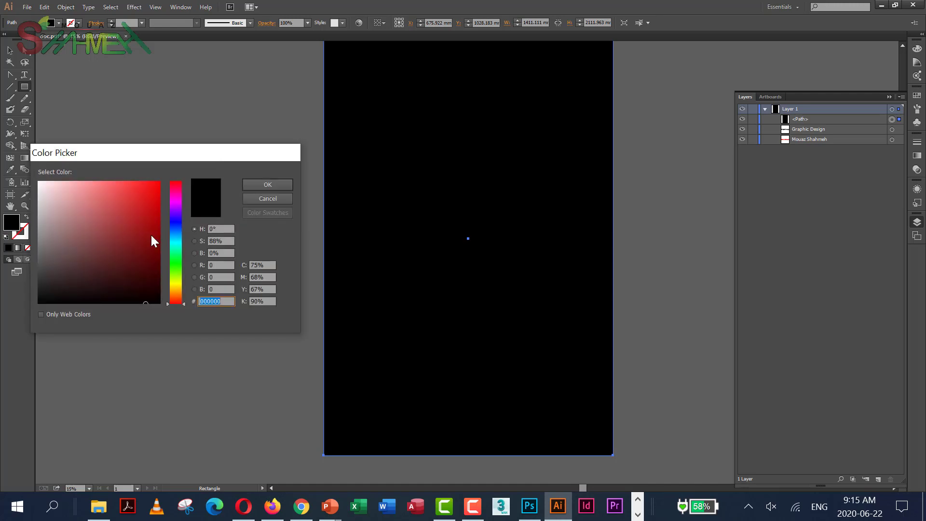
click(177, 229)
click(141, 245)
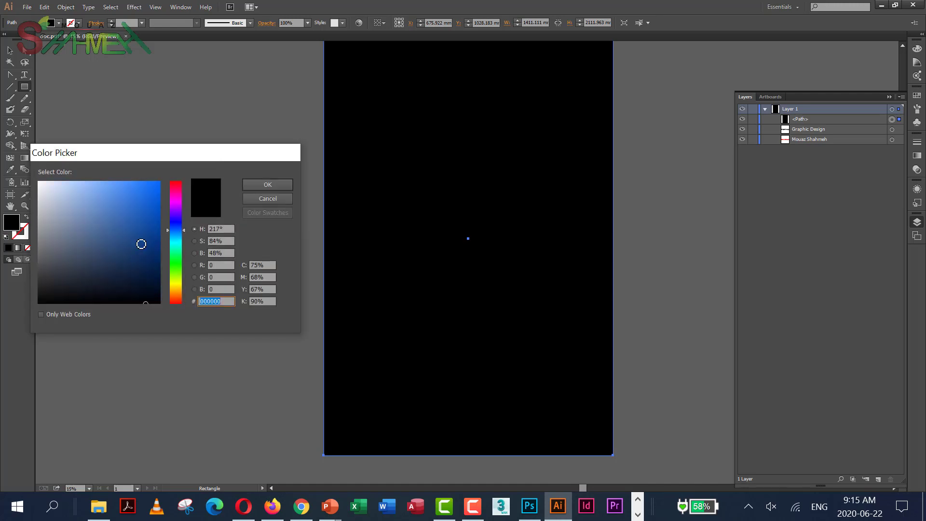
click(284, 185)
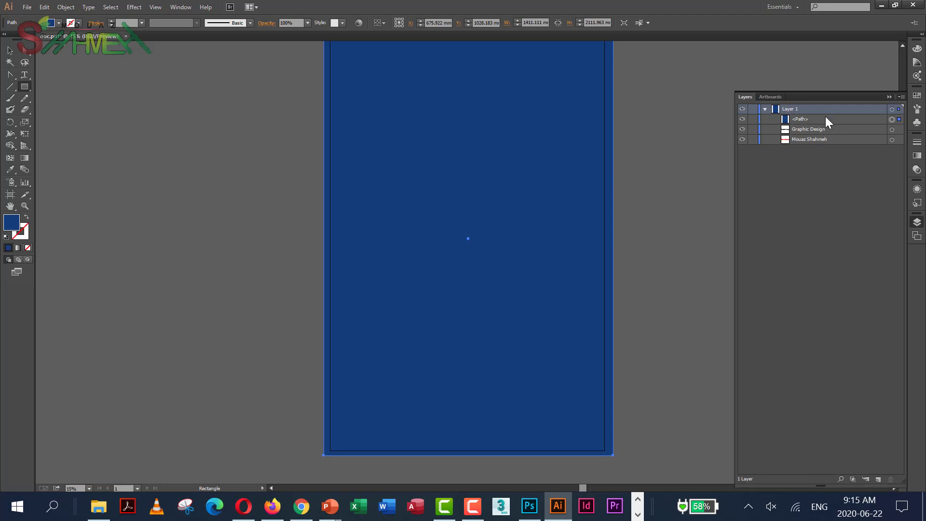
Step: Restack the dark blue rectangle beneath both text lines within Layer 1
mouse_move(827, 122)
mouse_down()
mouse_move(823, 151)
mouse_move(818, 145)
mouse_up()
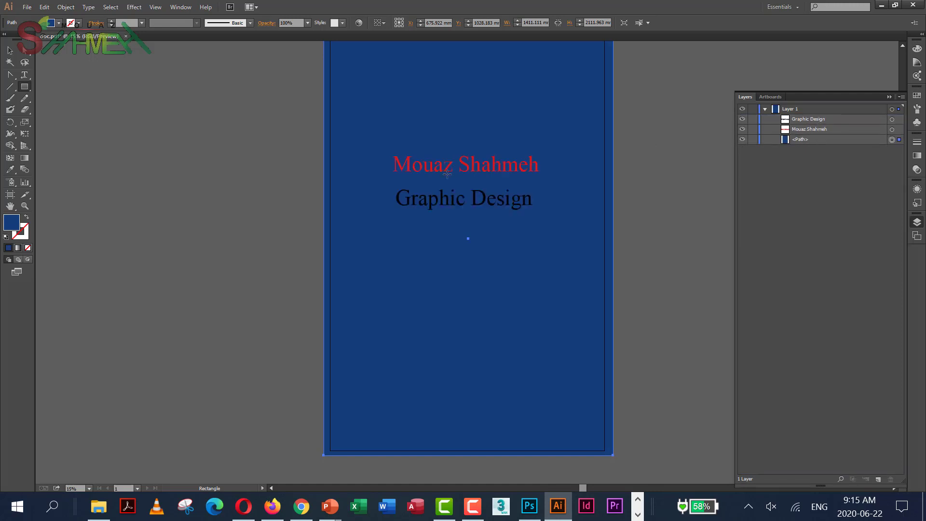
scroll(447, 173, up, 1)
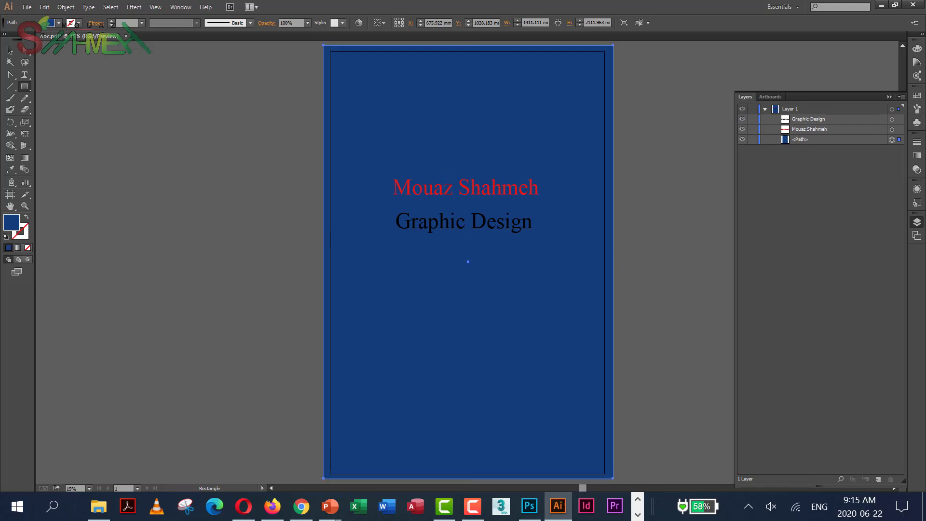
Step: Try deleting the red name line from above the blue background, and undo the deletion
click(10, 54)
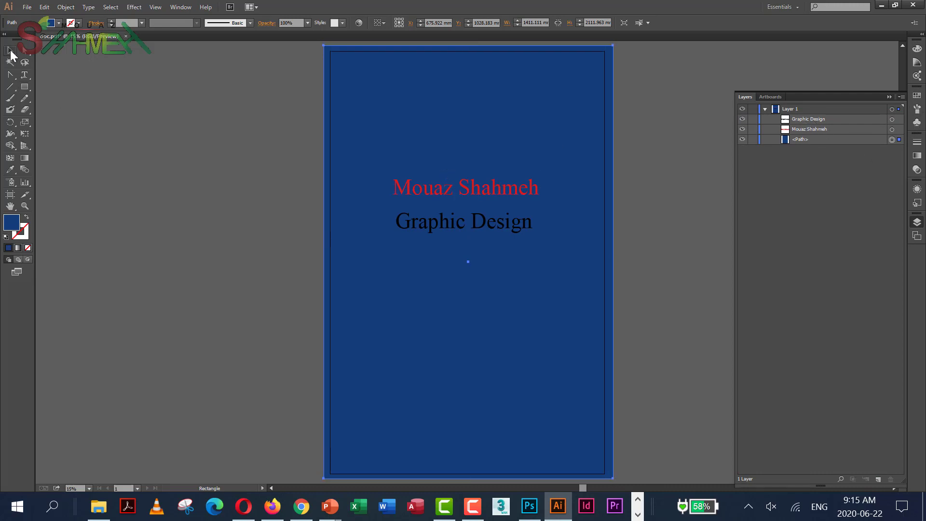
click(425, 195)
key(Delete)
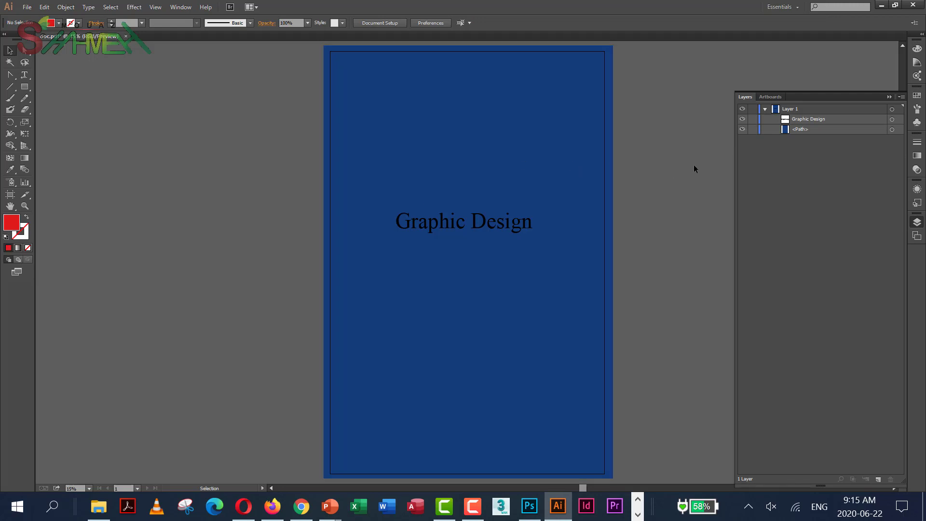
key(ctrl+z)
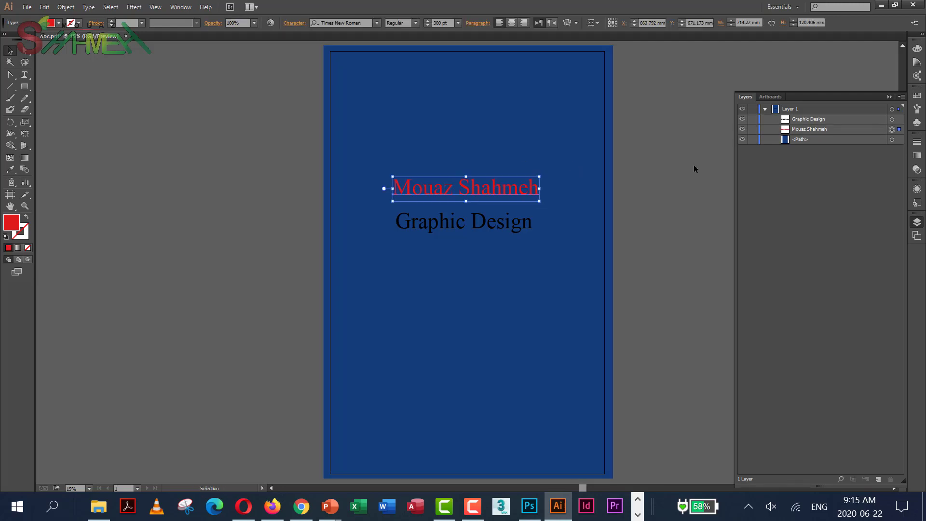
Step: Hide the blue rectangle and the "Graphic Design" line in Layer 1, leaving only the name line shown
click(742, 129)
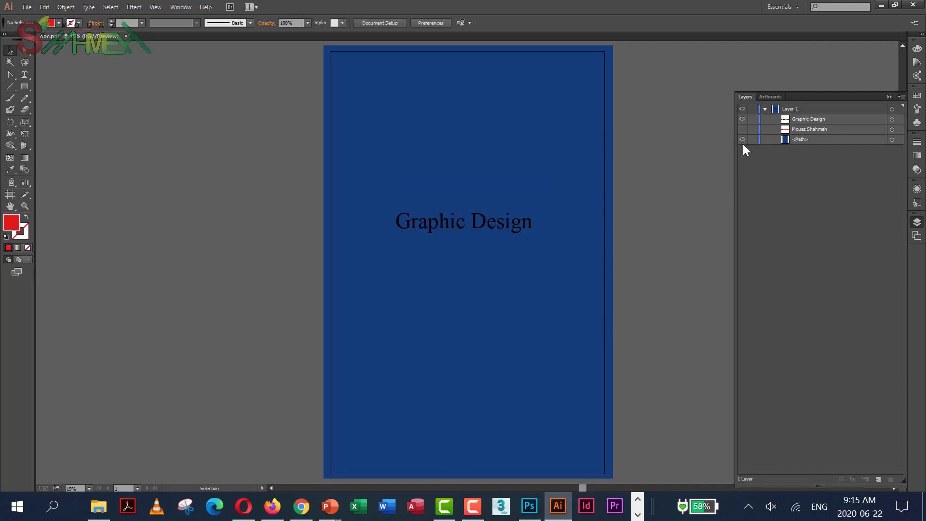
click(742, 140)
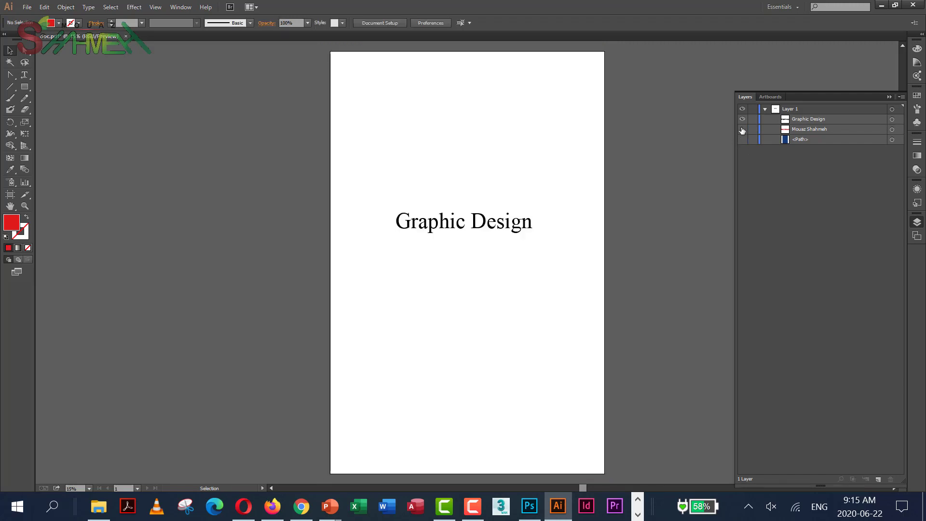
click(743, 119)
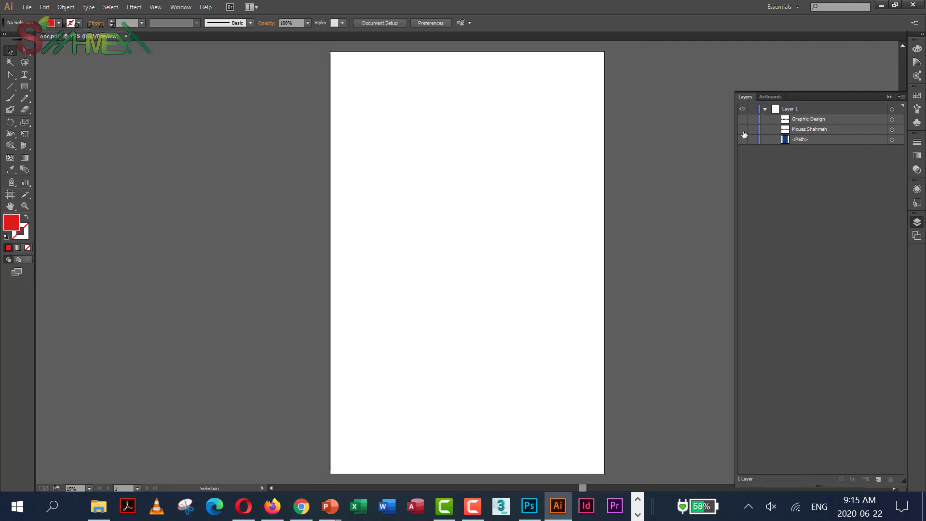
click(742, 130)
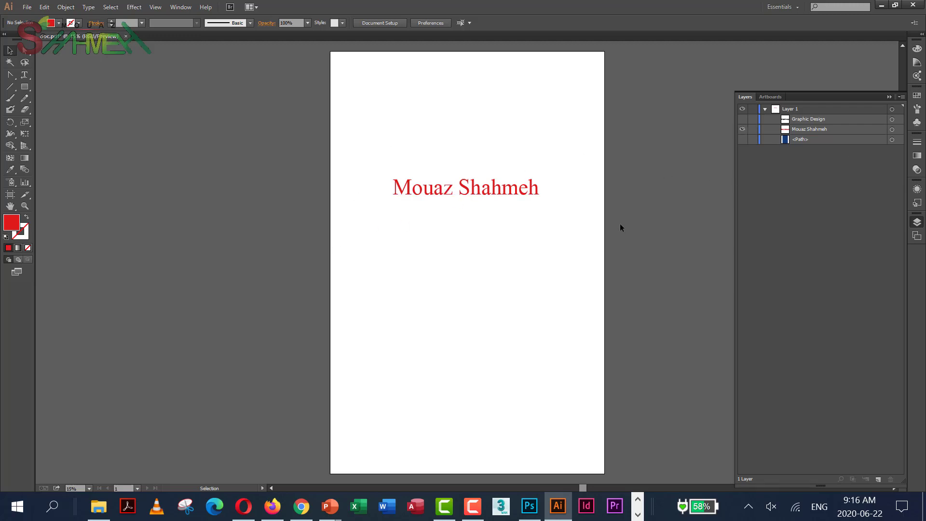
Step: Show the complete artwork over the blue rectangle, and hide the name line, the "Graphic Design" line and the rectangle in Layer 1
click(742, 140)
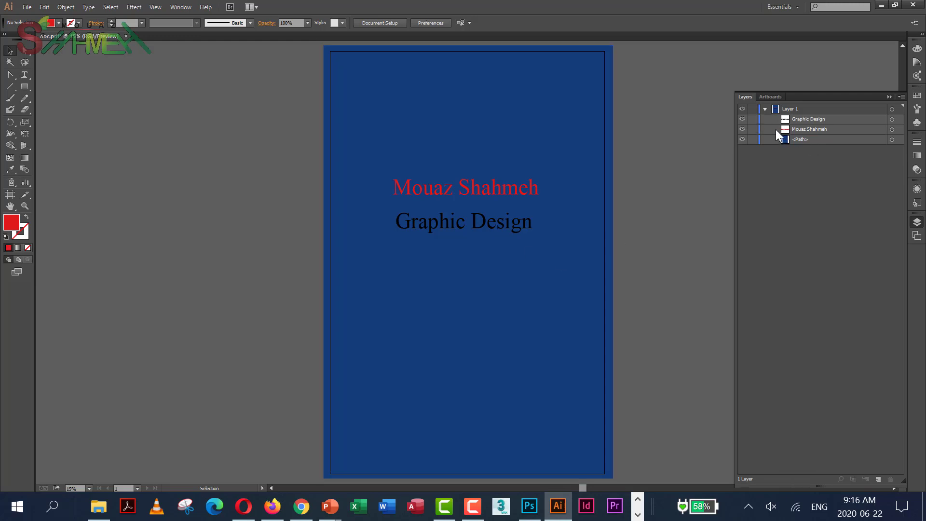
click(742, 129)
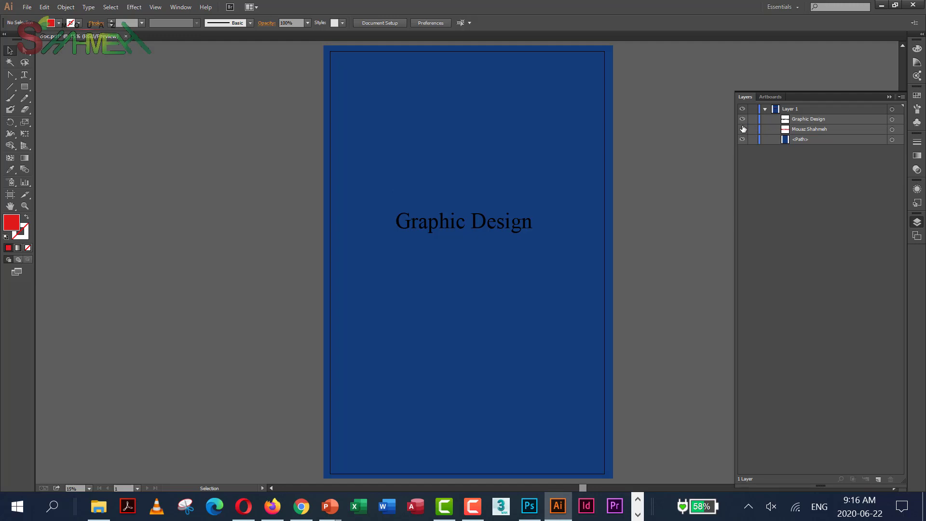
click(742, 119)
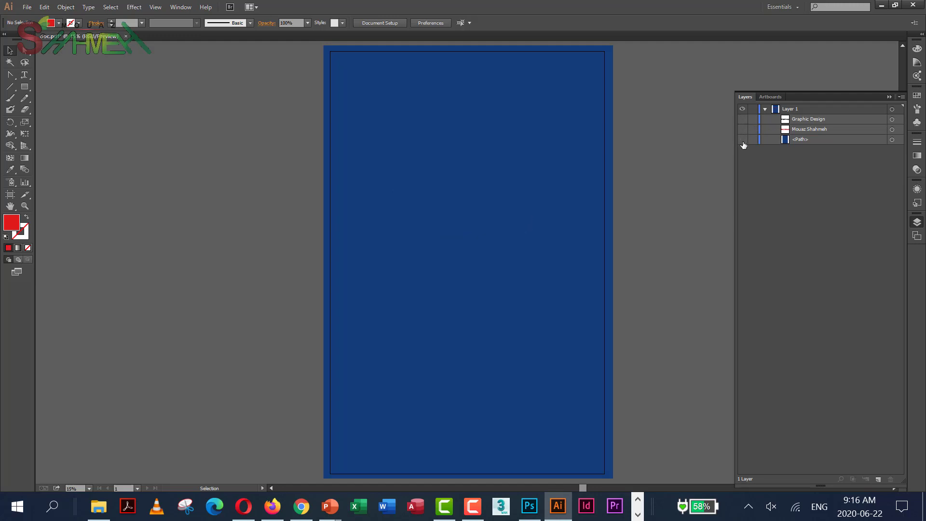
click(742, 140)
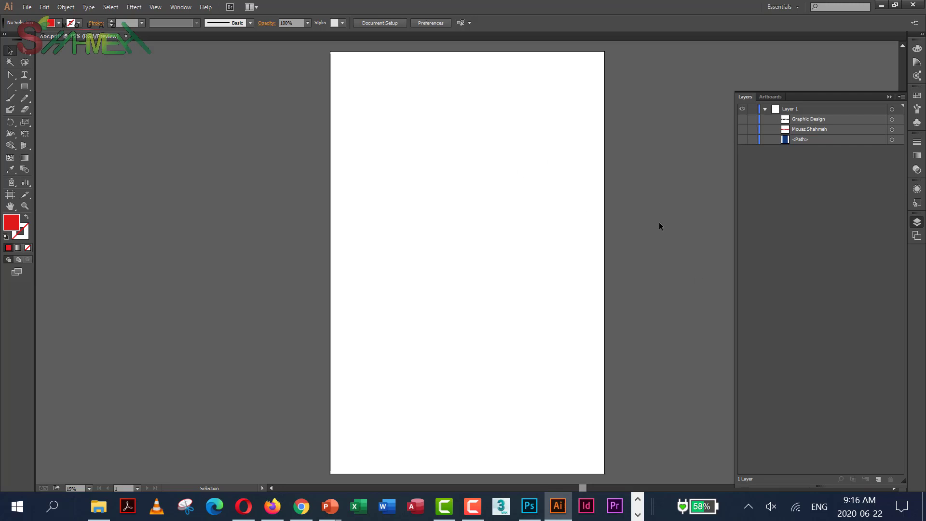
Step: Switch to the PowerPoint presentation and examine the gold foil printing slide
click(301, 512)
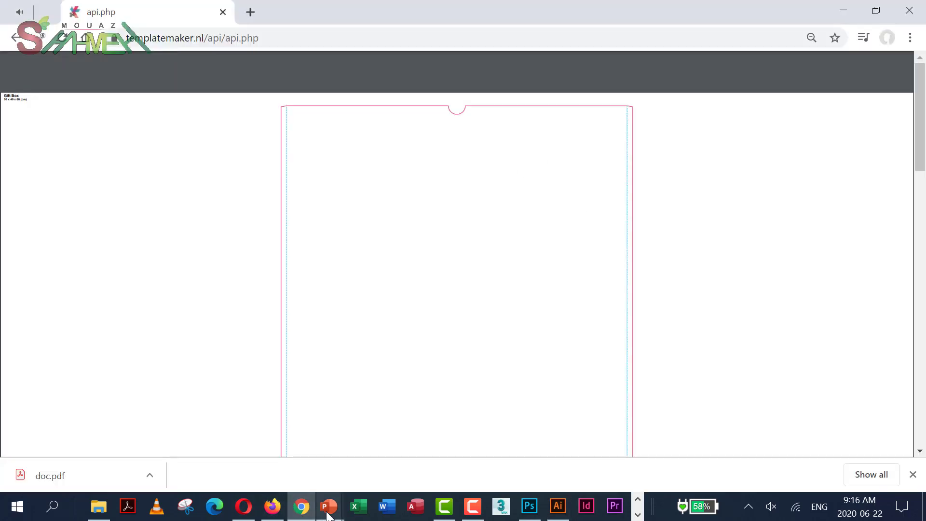
mouse_move(329, 510)
click(401, 463)
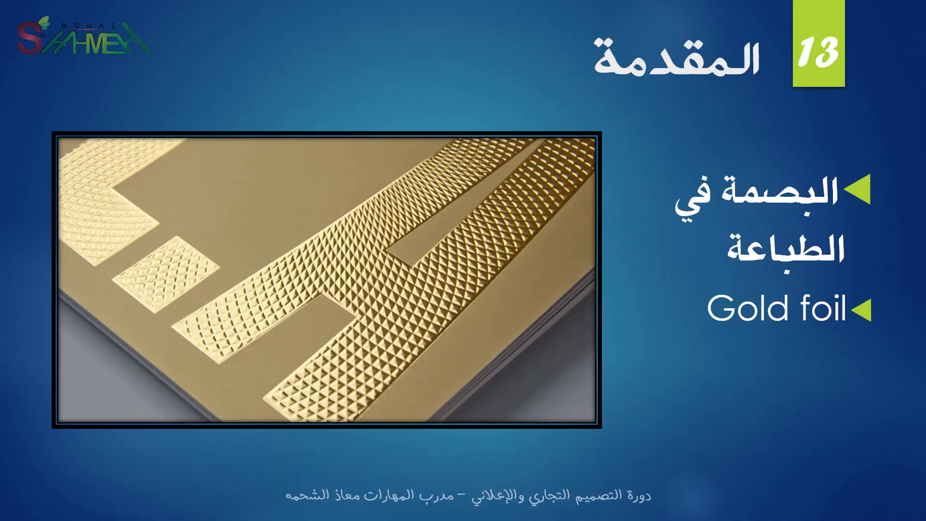
click(624, 266)
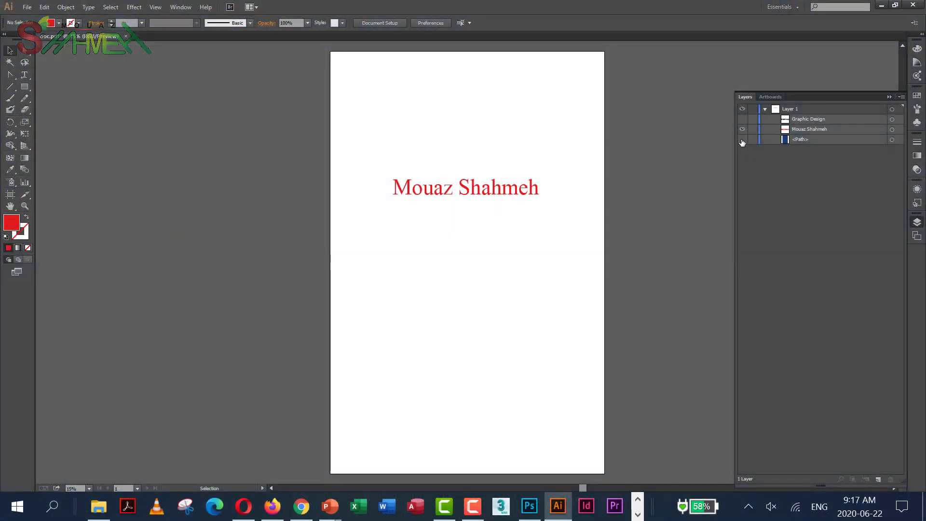
Step: Show the blue rectangle and the "Graphic Design" line in Layer 1 together with the name line
click(743, 139)
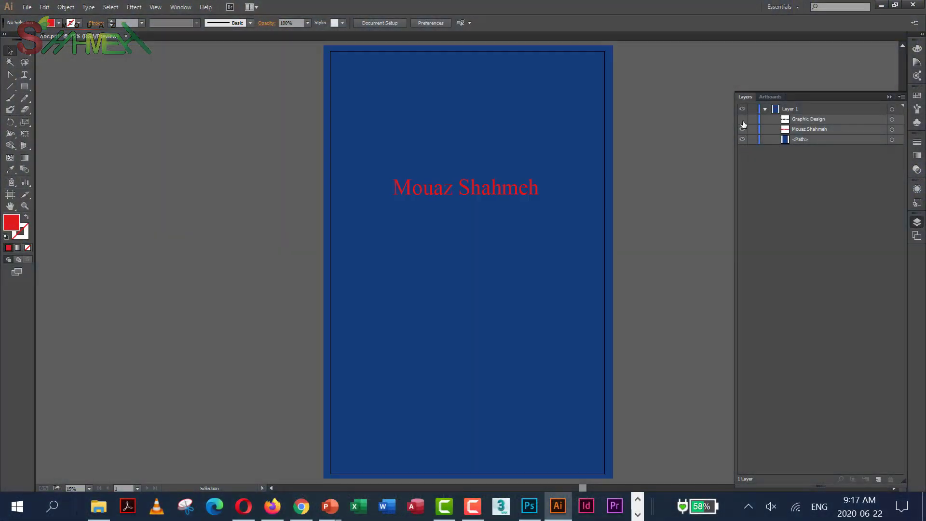
click(743, 120)
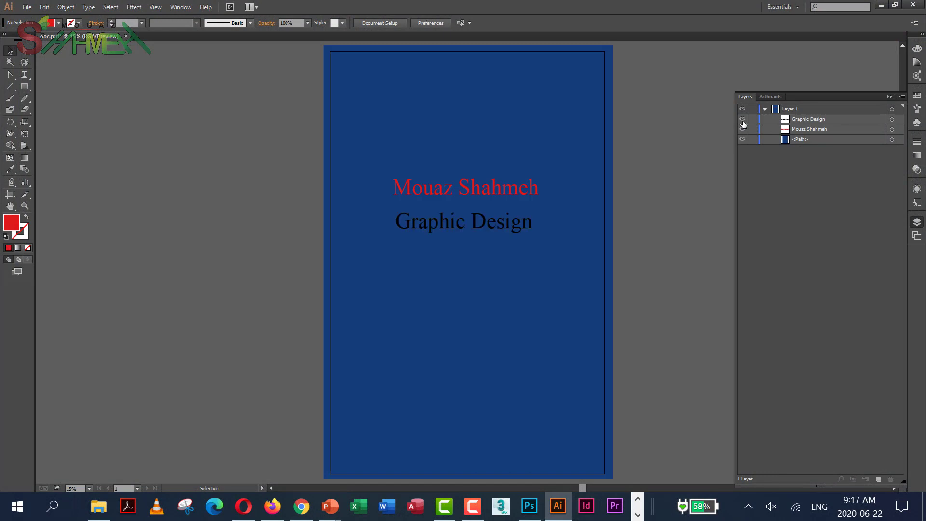
click(808, 129)
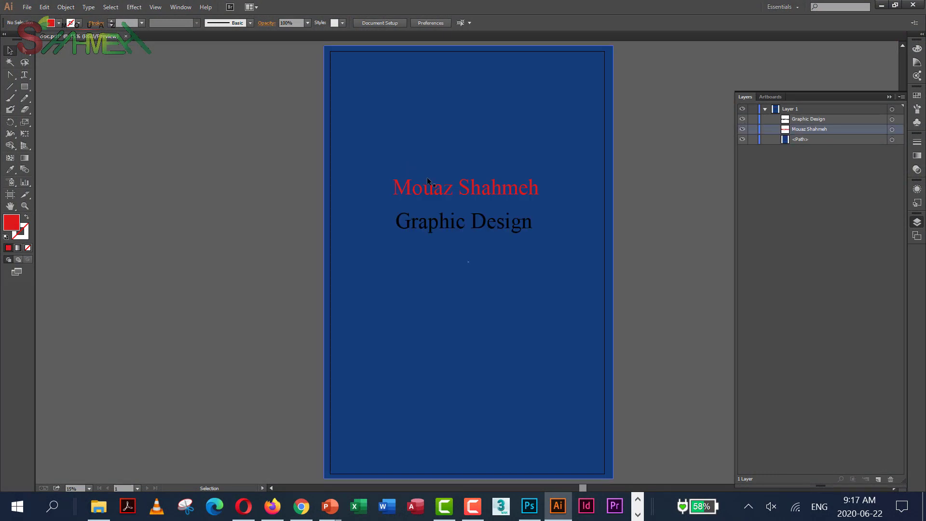
double_click(433, 193)
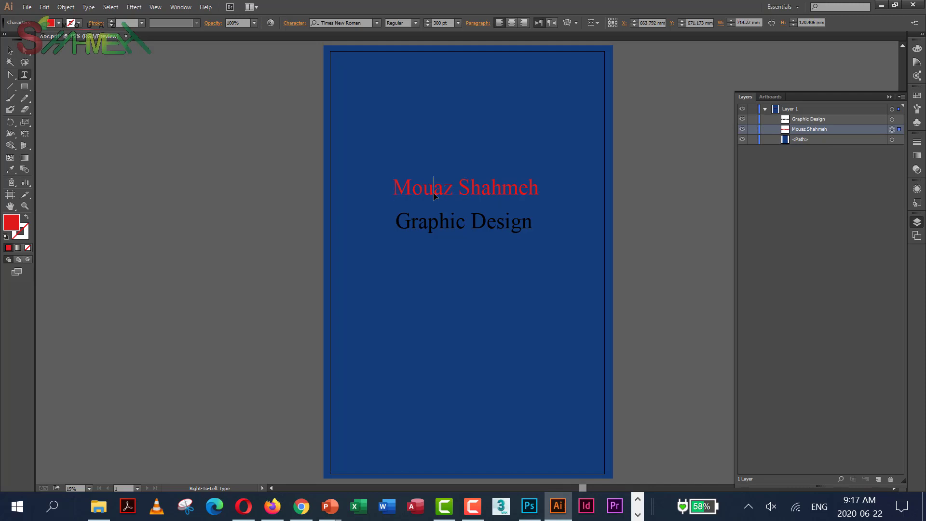
key(ctrl+a)
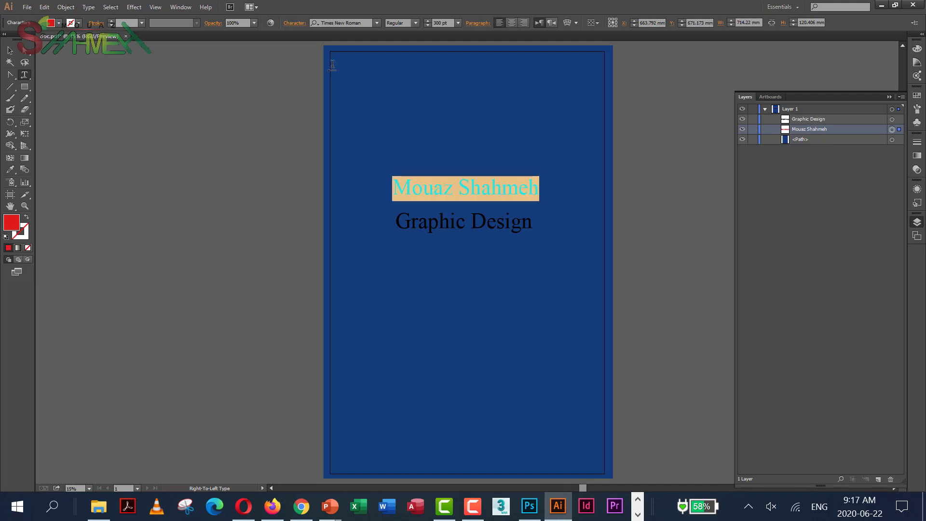
double_click(12, 223)
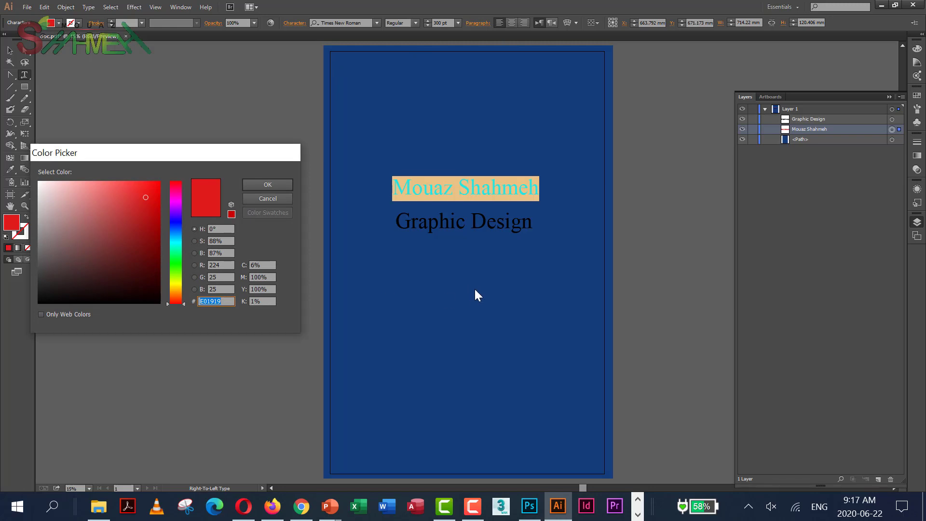
click(258, 204)
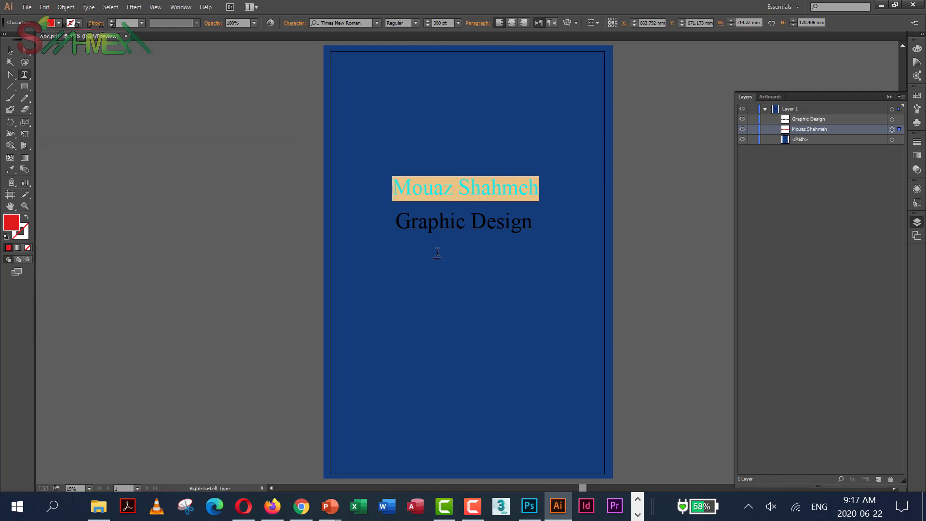
Step: Copy the hex code of the blue background rectangle's fill without changing the colour
click(816, 140)
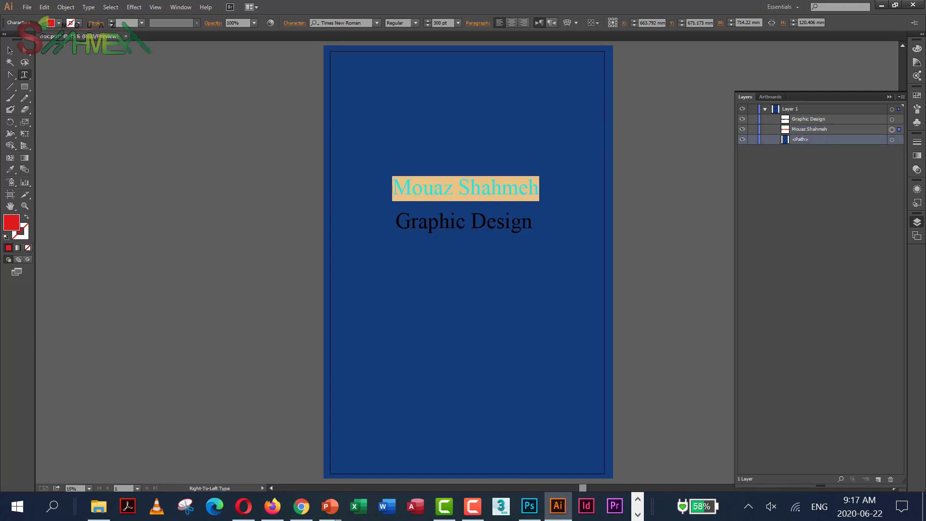
click(899, 140)
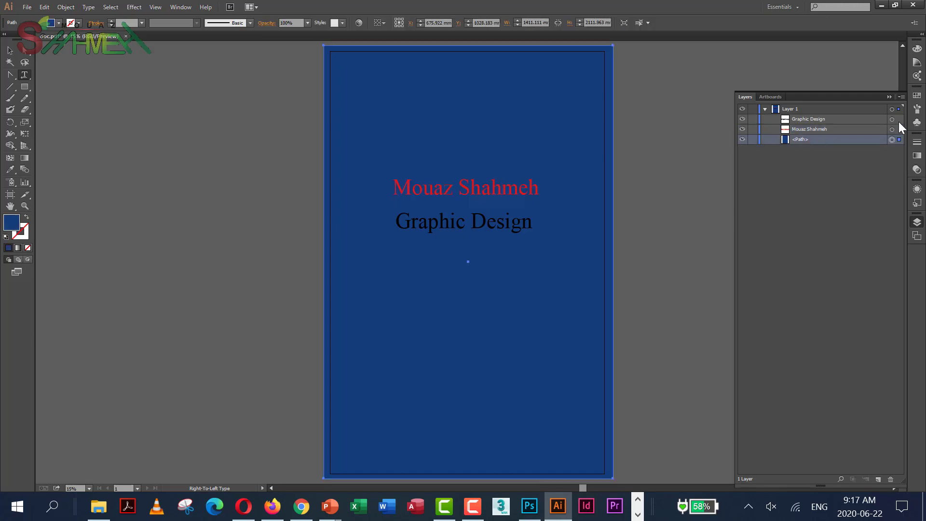
click(10, 51)
double_click(12, 223)
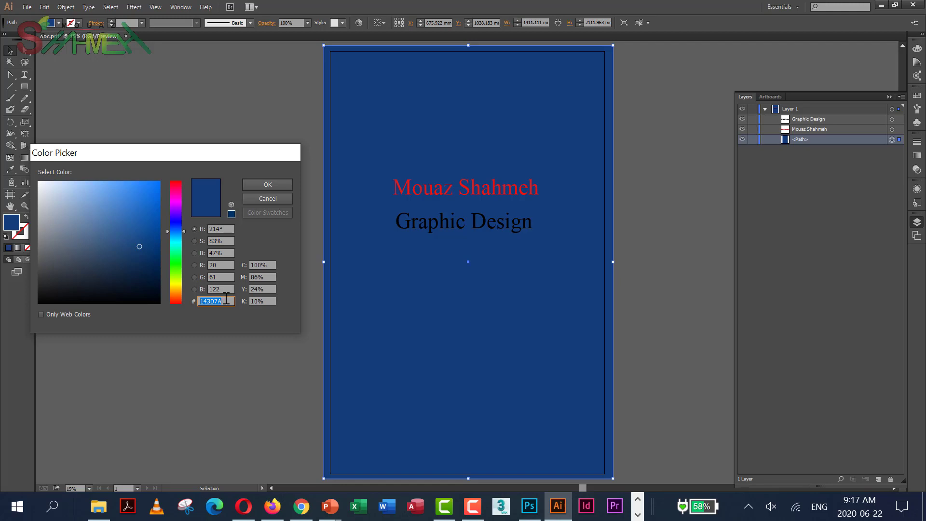
click(280, 196)
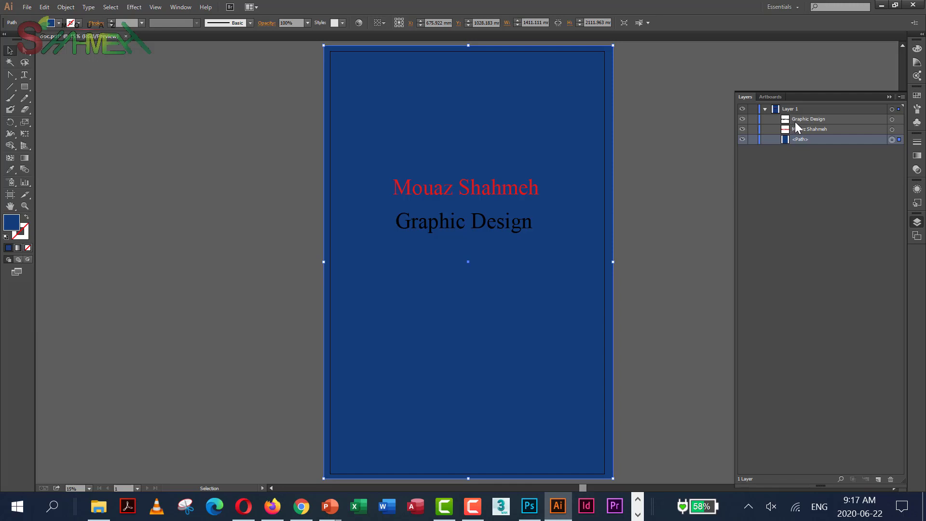
Step: Recolour the whole red name line with the background's blue fill, hex 143D7A
click(795, 122)
click(797, 129)
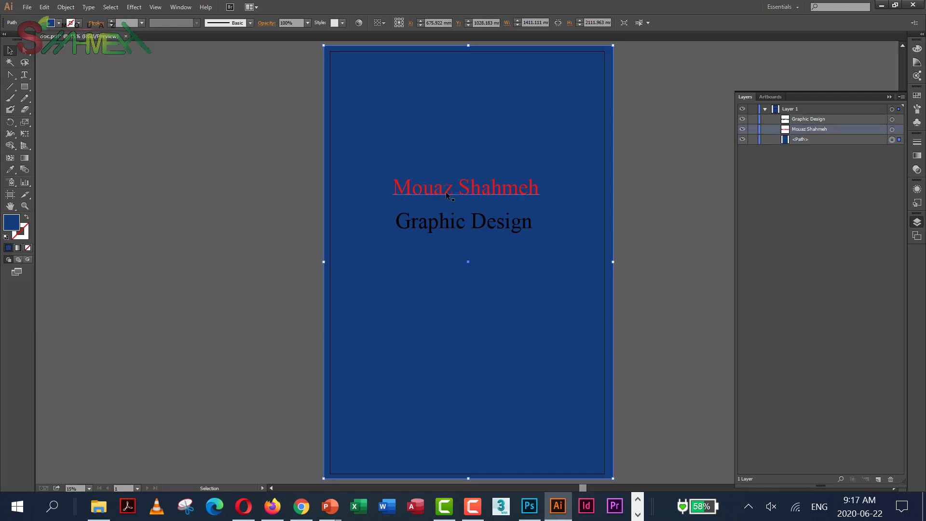
double_click(441, 185)
key(ctrl+a)
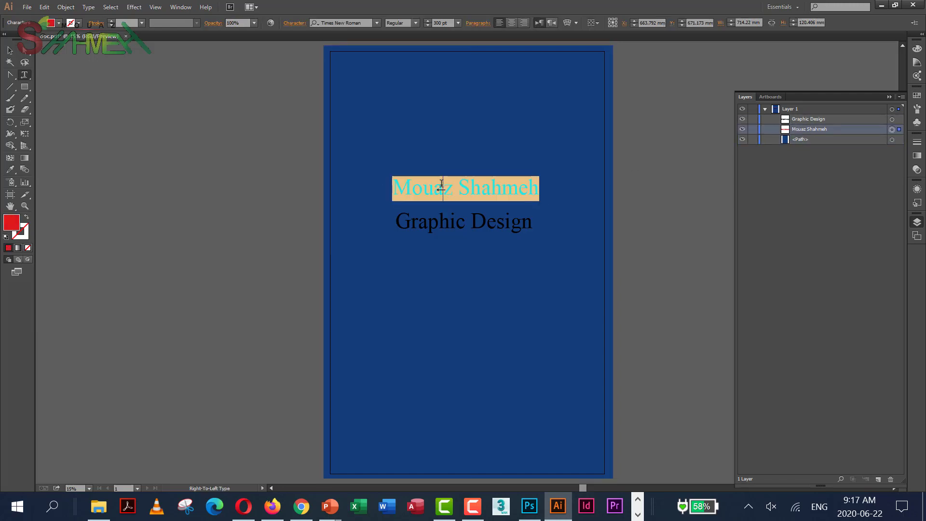
double_click(441, 184)
triple_click(441, 184)
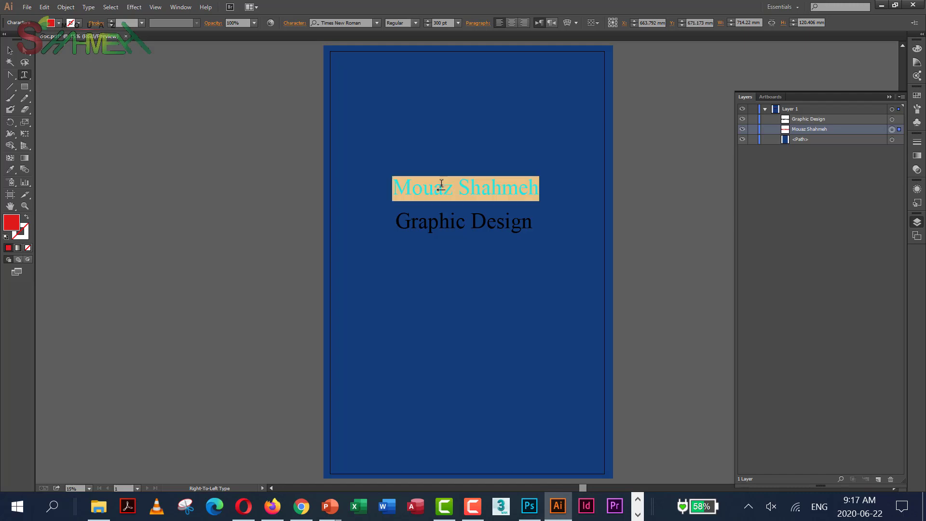
double_click(14, 225)
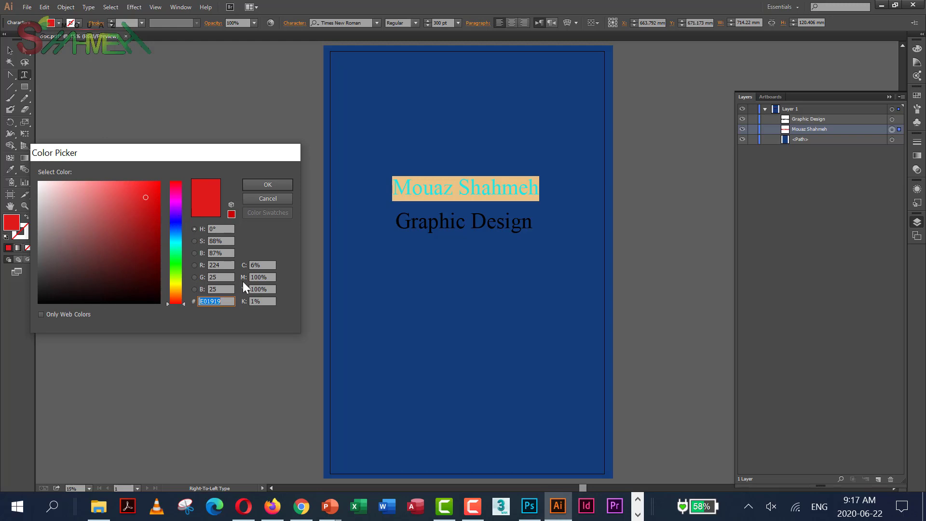
text(143D7A)
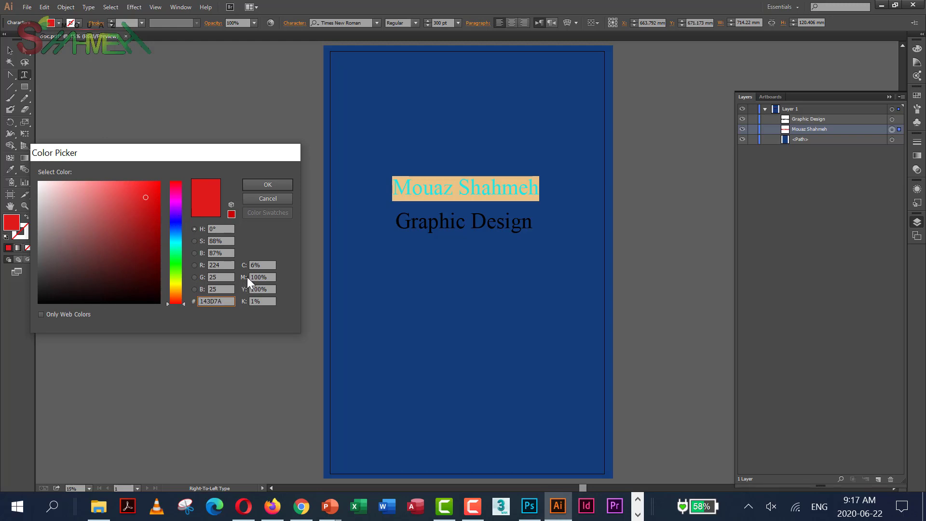
click(268, 186)
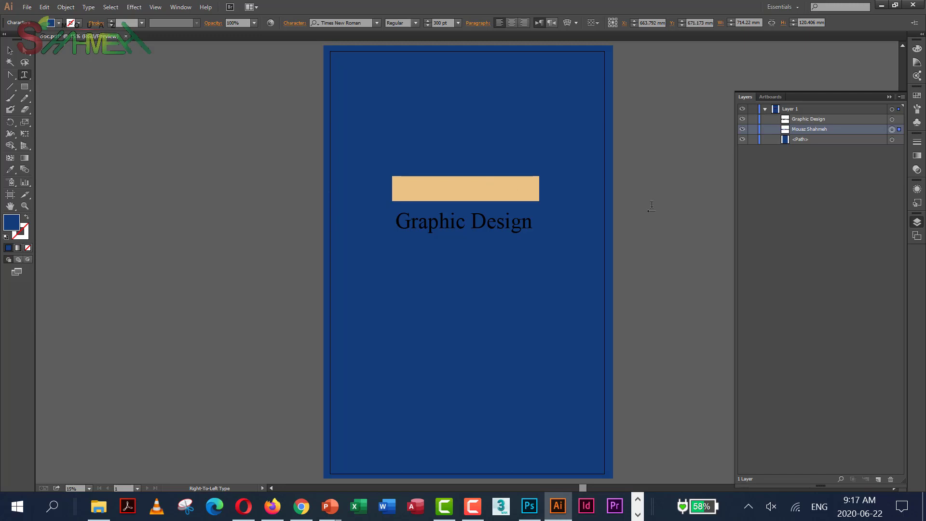
click(541, 189)
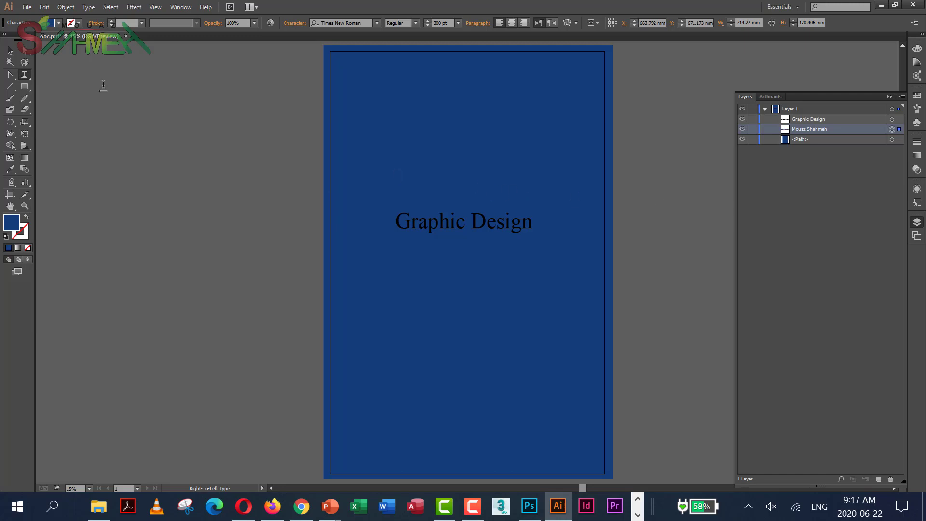
Step: Add a 3 pt black stroke to all characters of the blue name line, and deselect the text
click(10, 50)
click(462, 196)
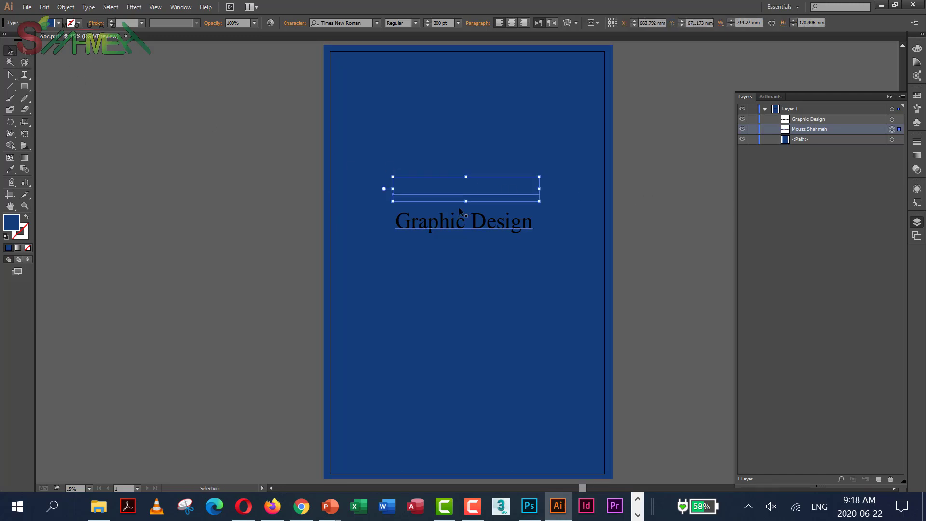
key(t)
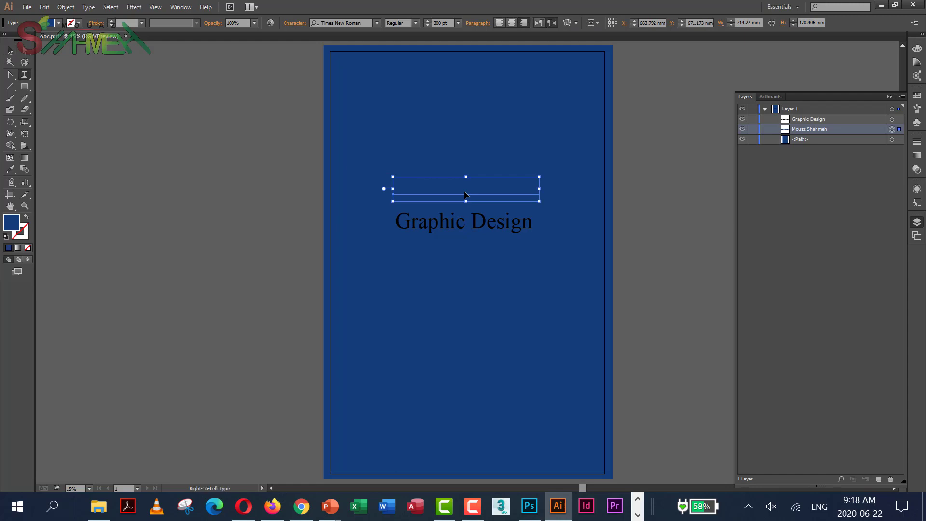
triple_click(464, 191)
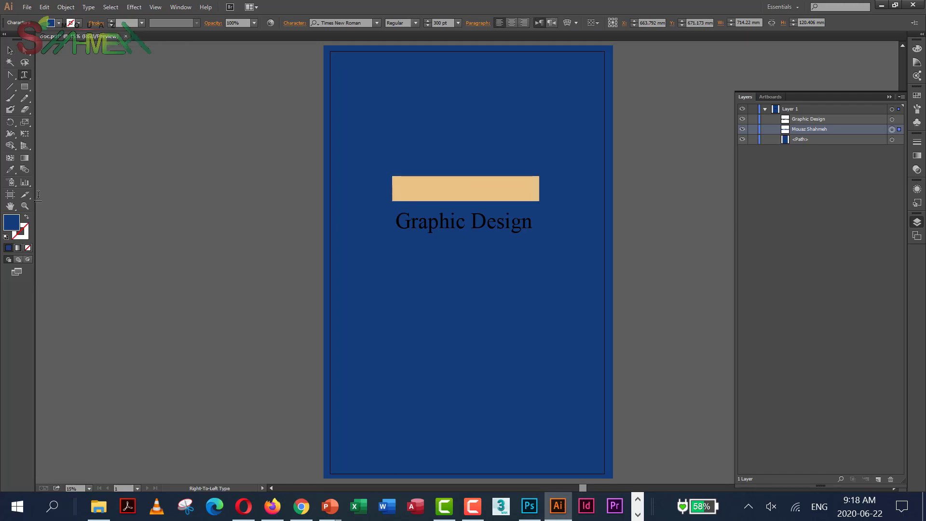
click(112, 22)
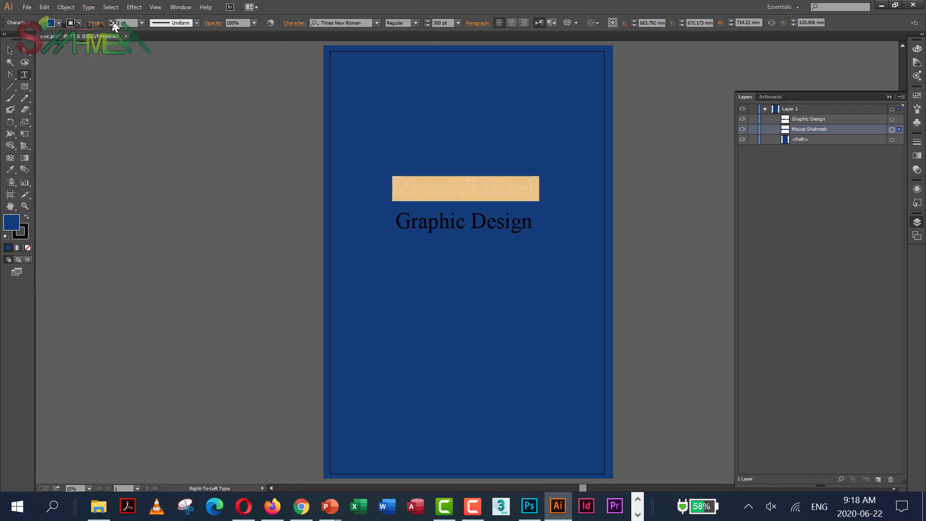
click(112, 21)
click(112, 21)
key(Left)
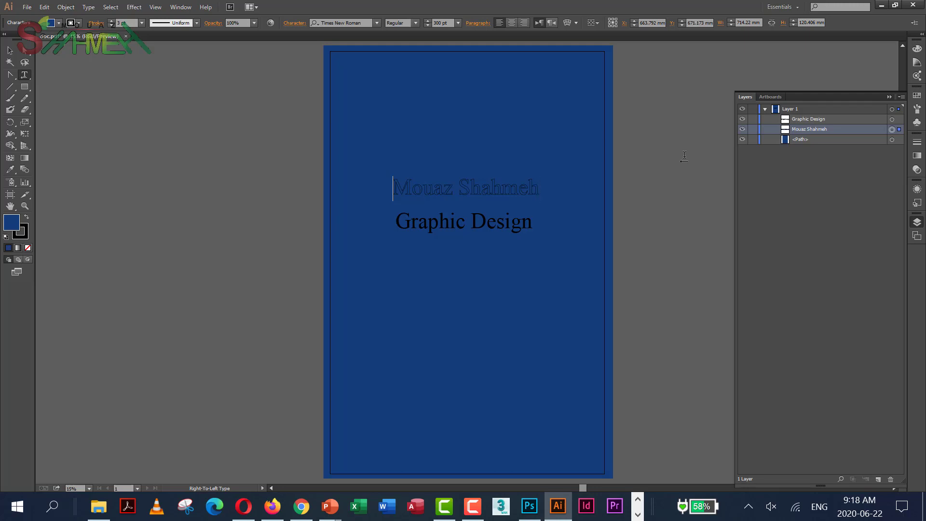
click(9, 44)
click(640, 203)
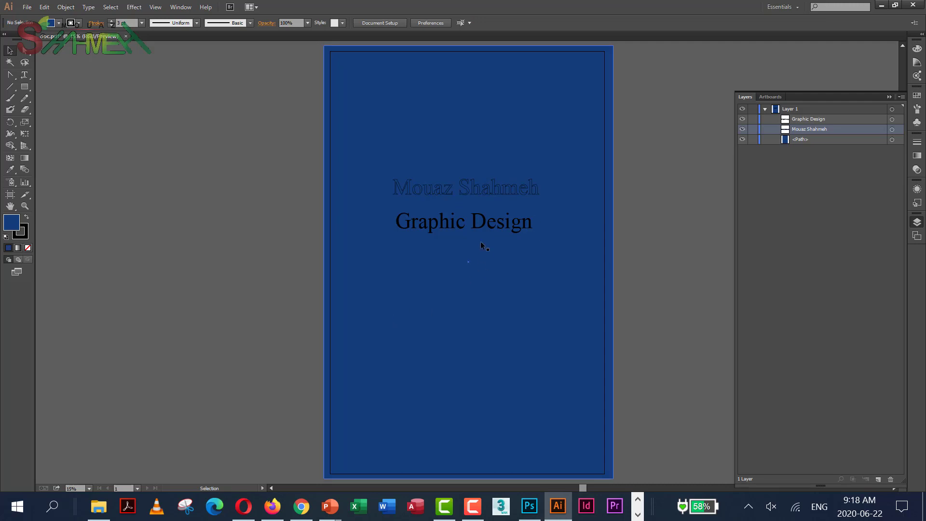
Step: Hide all three objects in Layer 1 and show the name line, the blue rectangle and "Graphic Design" again one by one
click(743, 130)
click(743, 139)
click(743, 120)
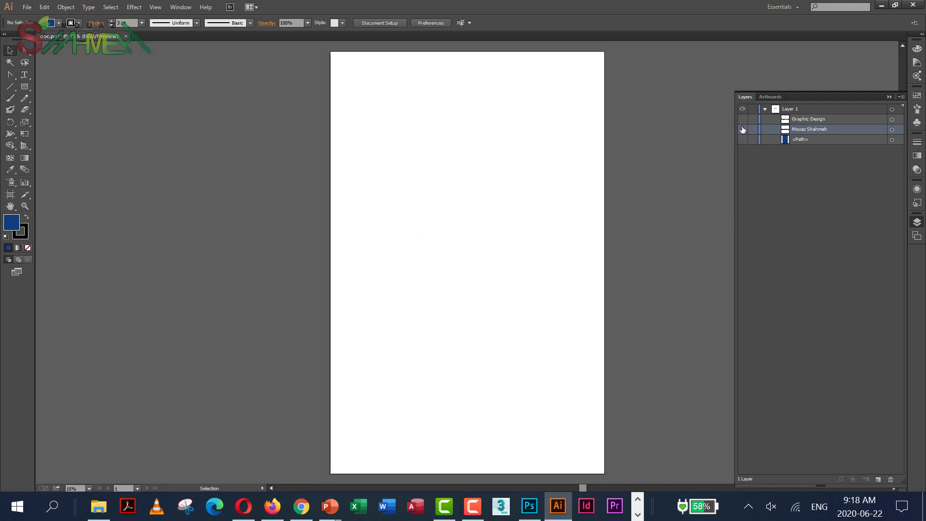
click(743, 129)
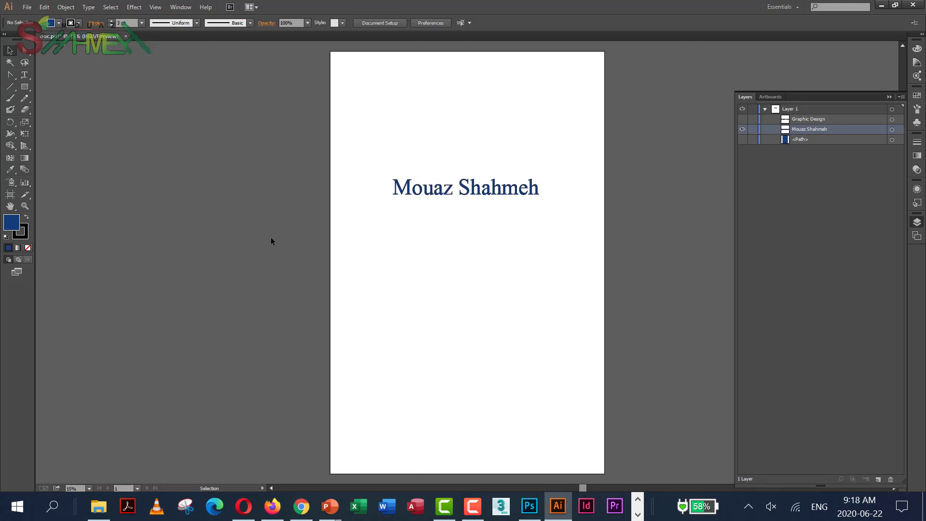
click(743, 139)
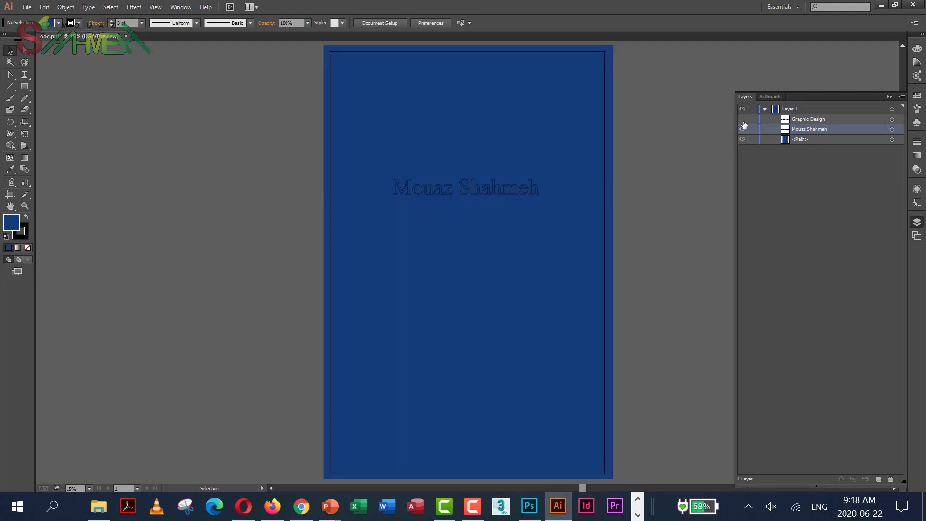
click(744, 123)
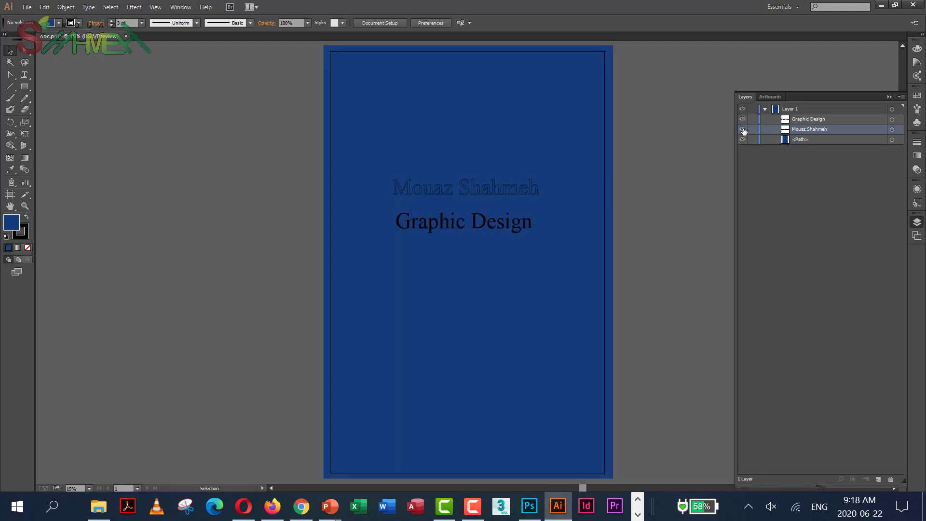
Step: Hide the name line in Layer 1 and show it again over the blue background
click(743, 129)
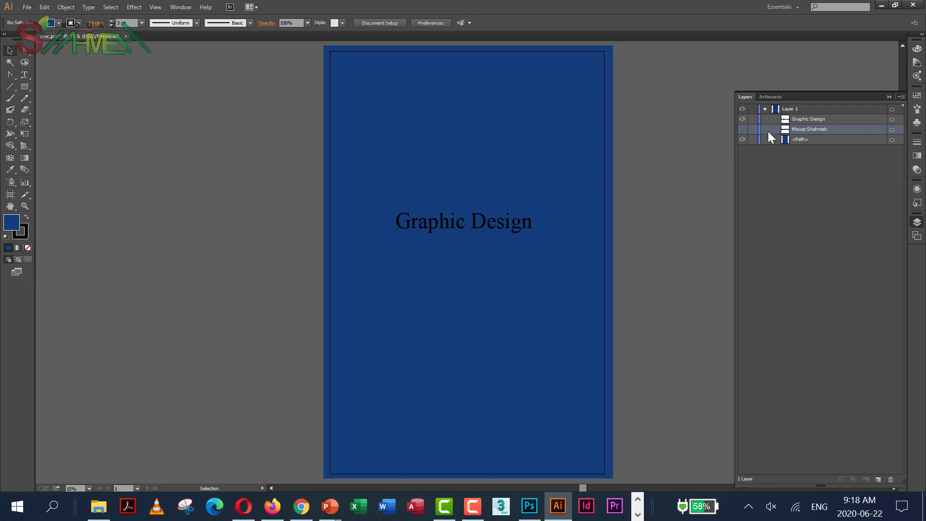
ctrl+click(743, 129)
Step: Try to remove the fill colour from the name line by setting the fill to None
click(59, 24)
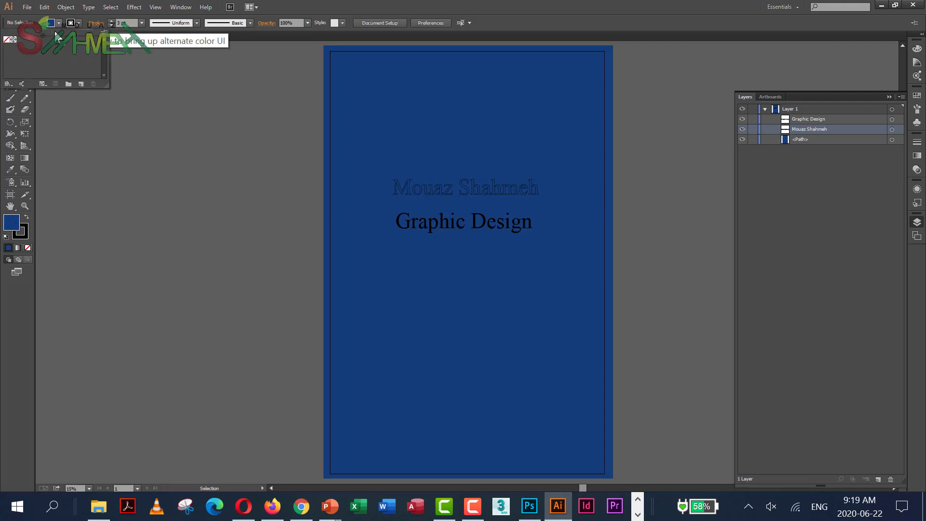
click(7, 40)
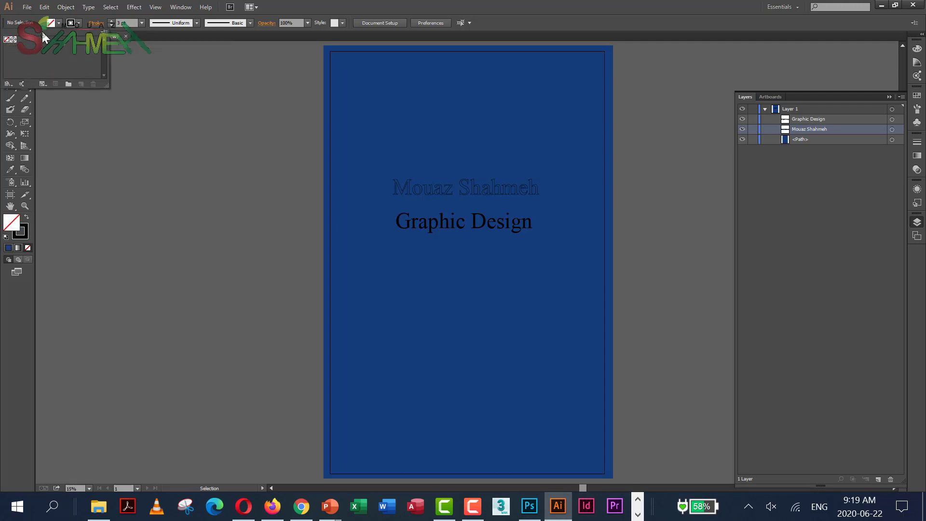
click(59, 27)
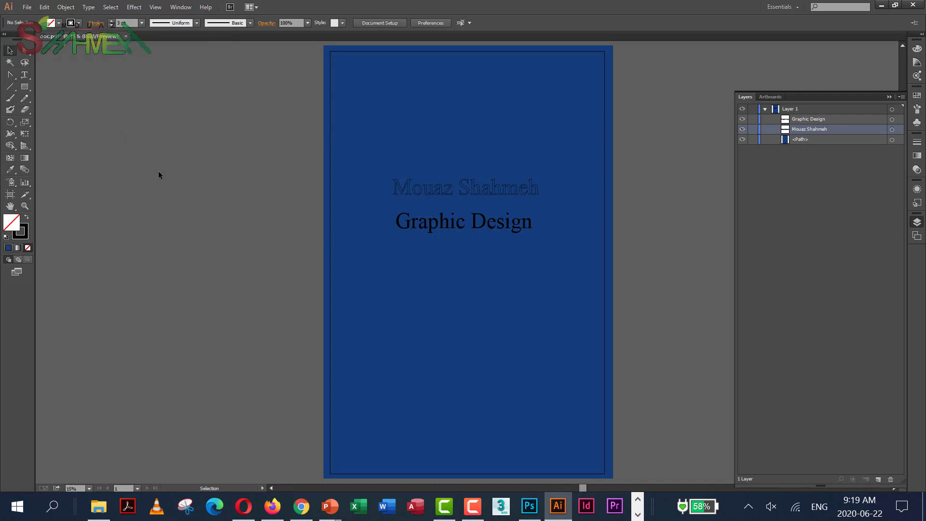
Step: Hide the blue background rectangle and the "Graphic Design" line, and select the name line
click(743, 140)
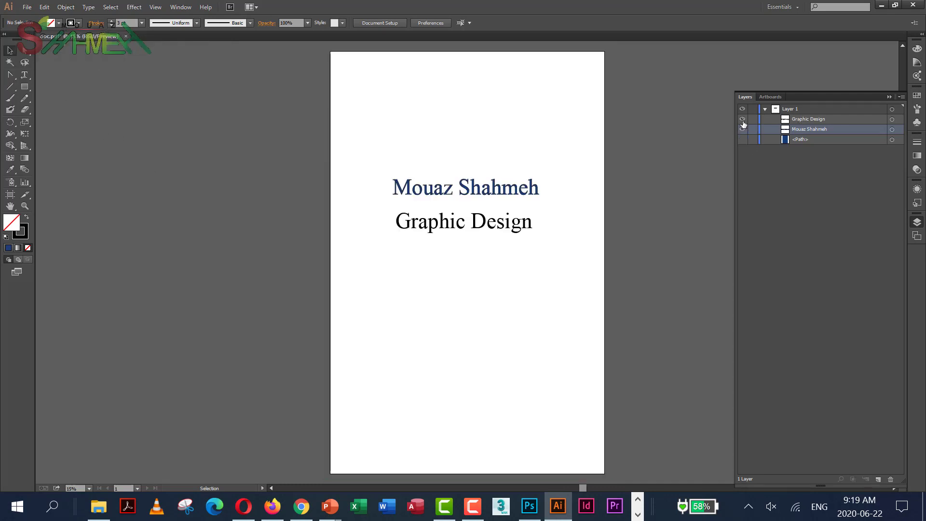
click(743, 119)
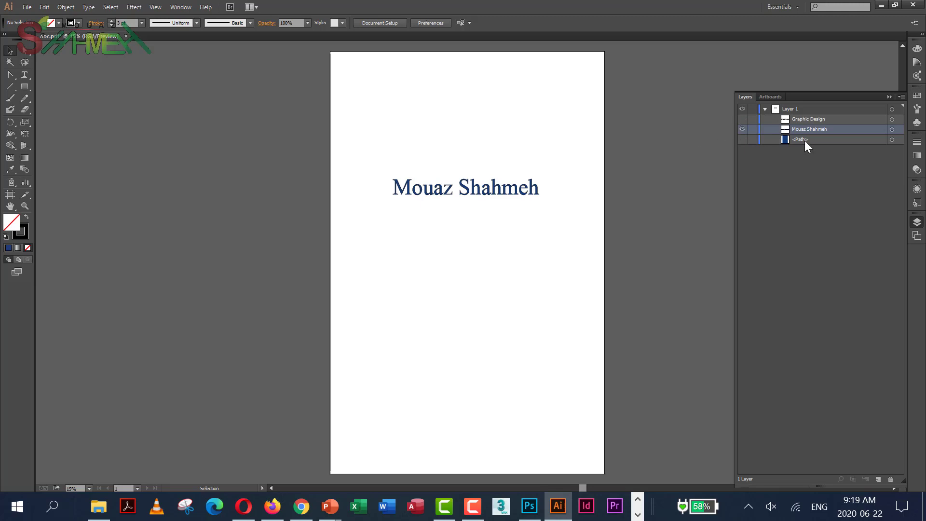
click(514, 194)
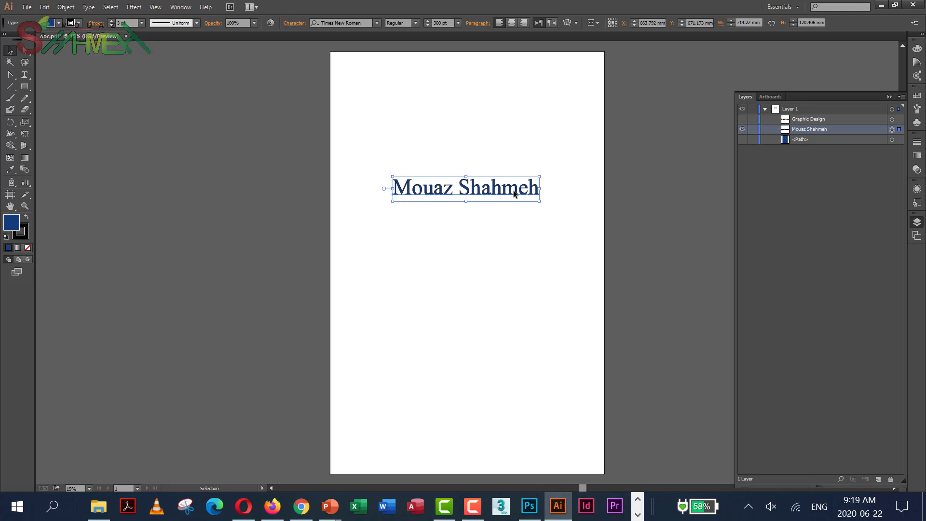
click(743, 120)
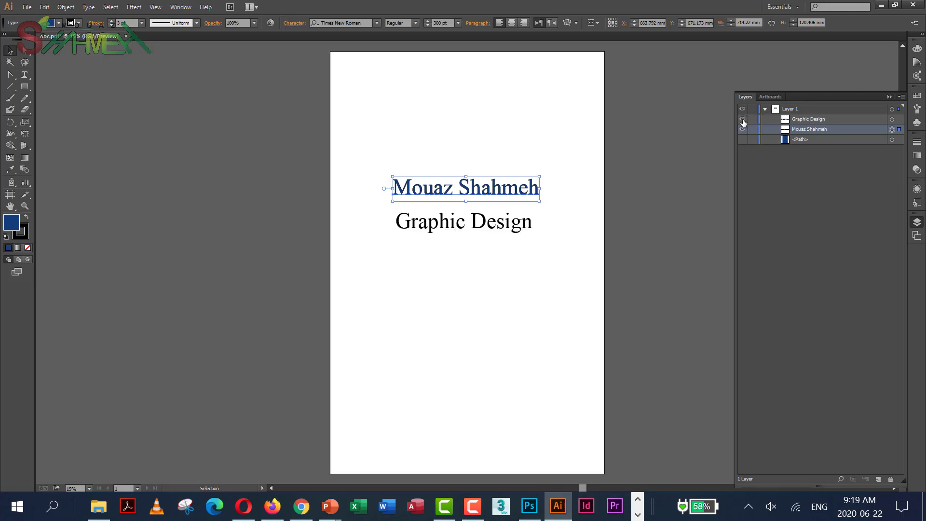
click(743, 120)
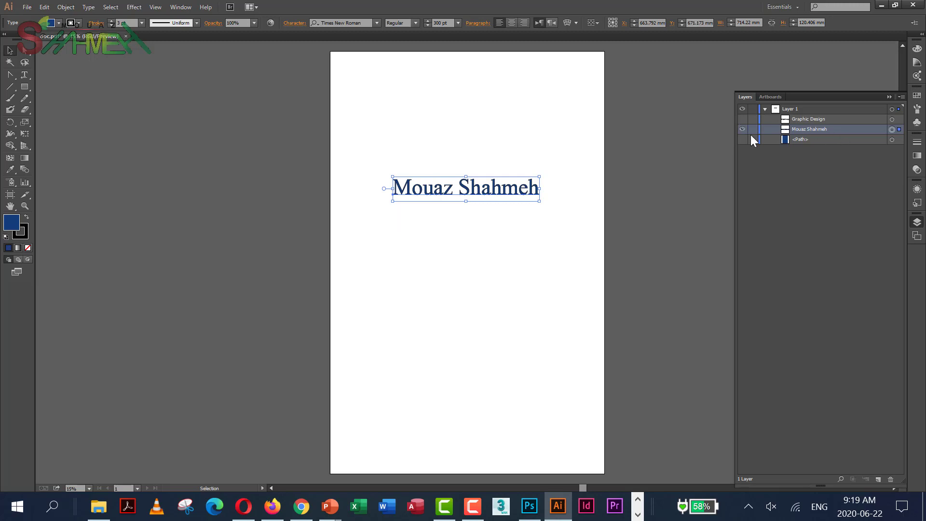
Step: Set the selected name line's fill to None so only its black stroke remains, and deselect the text
click(59, 23)
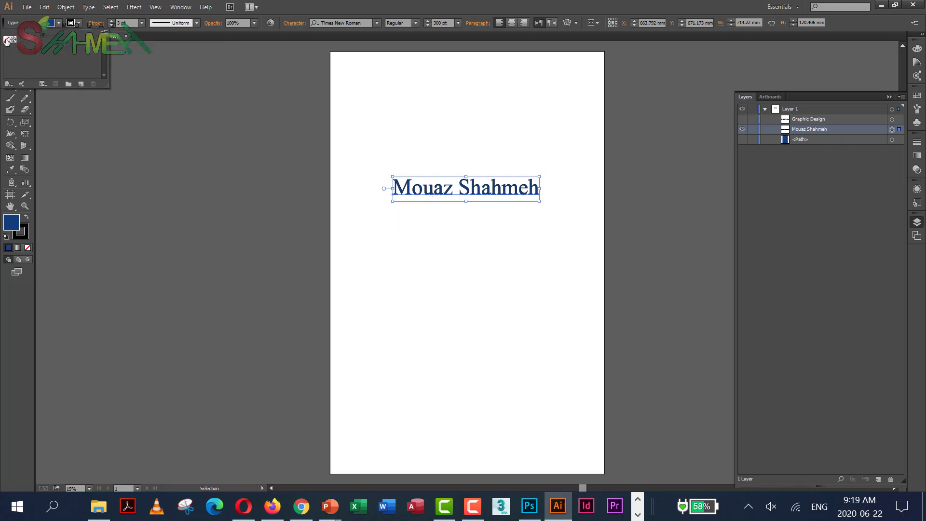
click(6, 41)
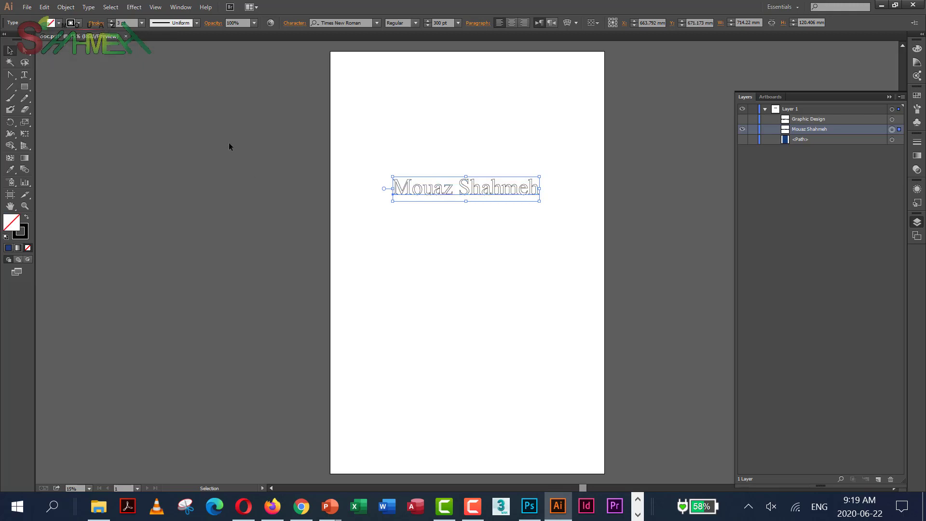
click(700, 192)
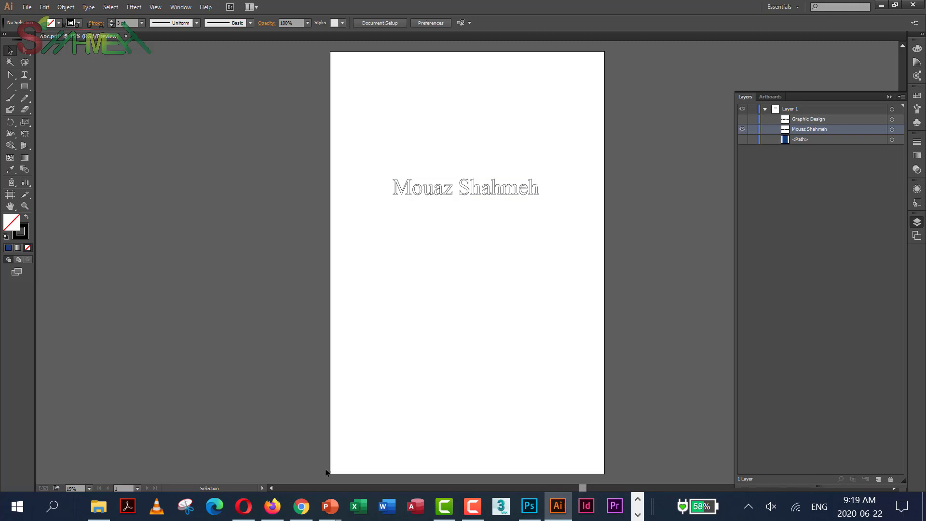
Step: Switch to the running PowerPoint slide show and advance from the Emboss slide past the UV & Spot UV slide
mouse_move(338, 514)
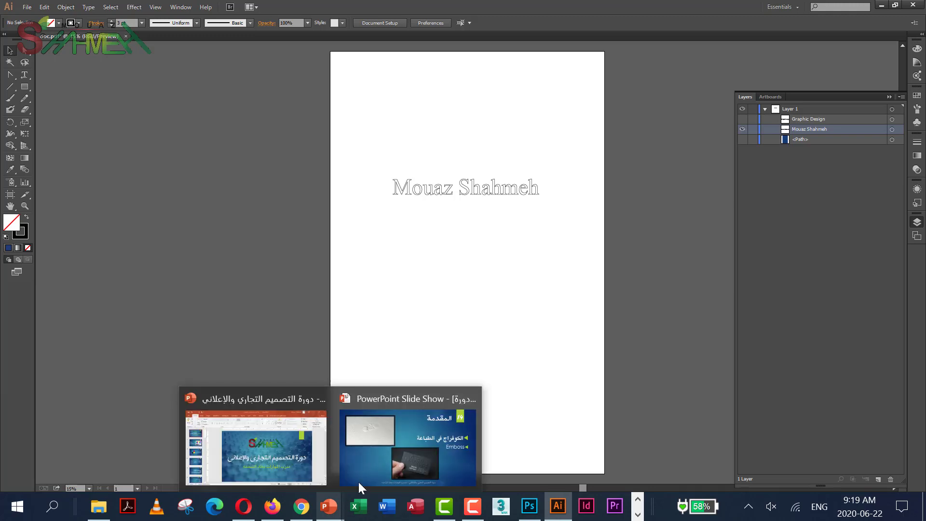
mouse_move(399, 456)
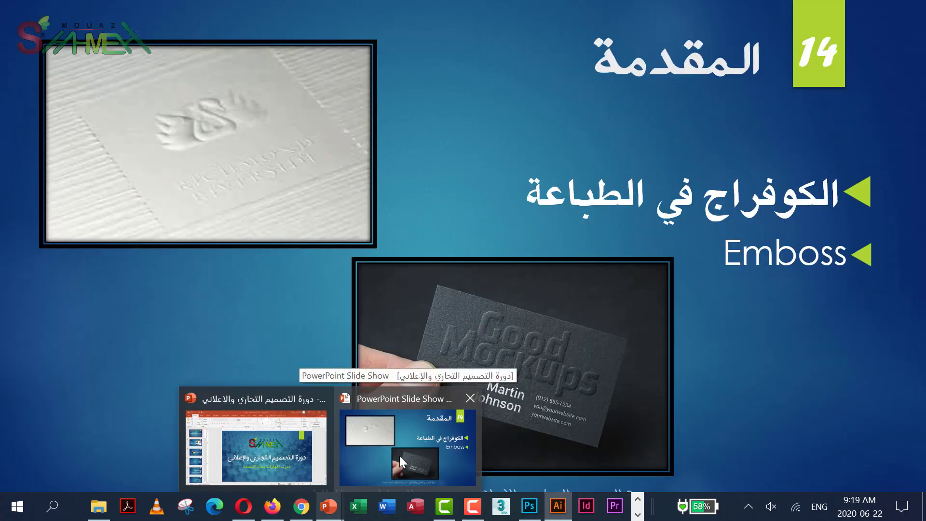
click(399, 455)
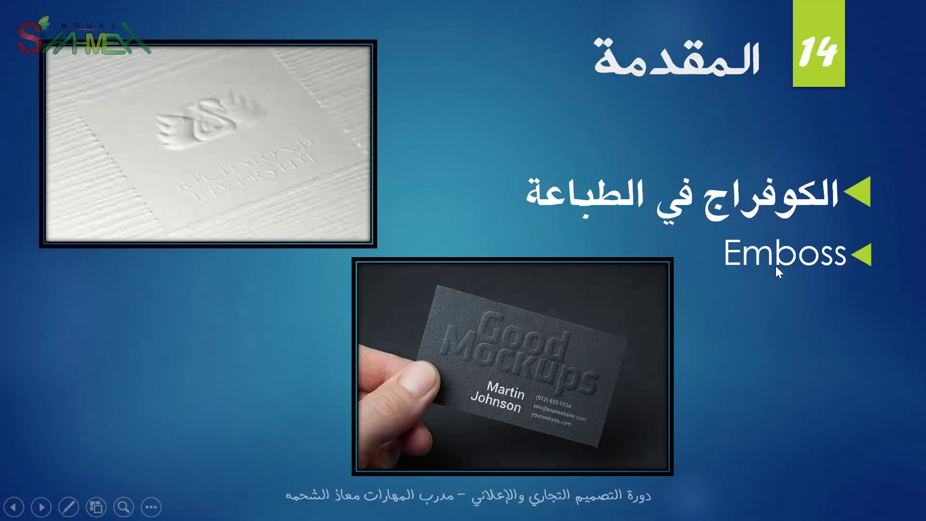
click(692, 292)
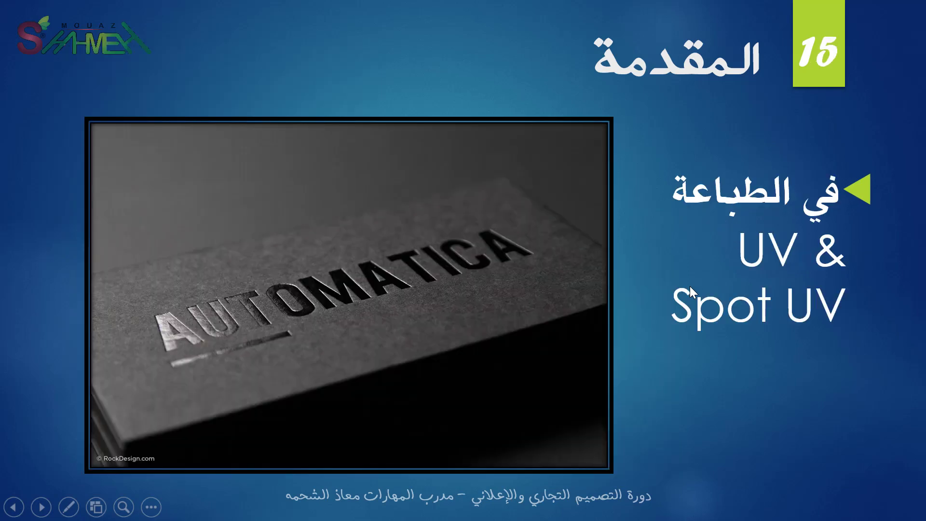
key(Left)
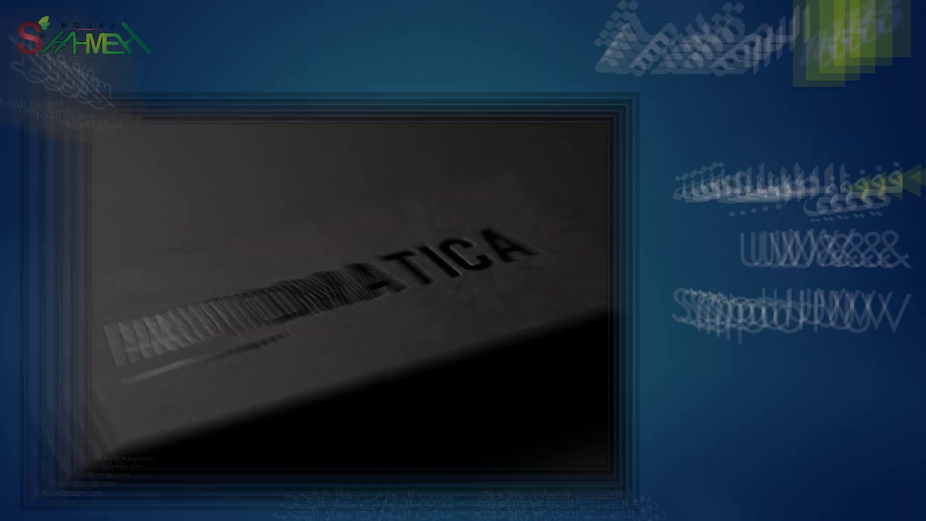